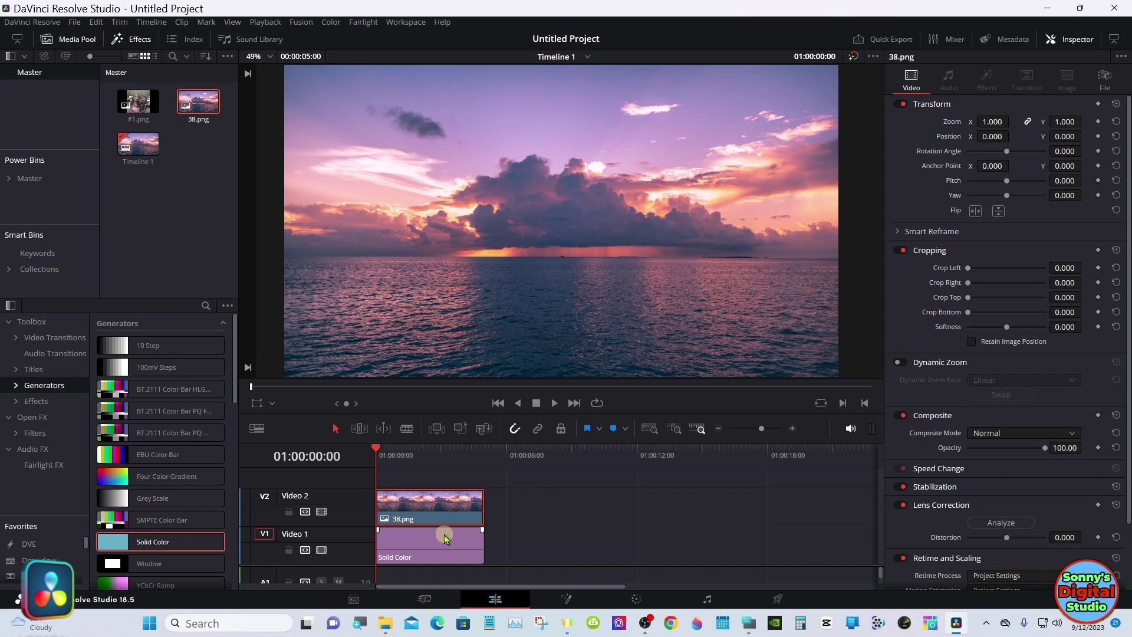
Color the Solid Color background teal #00557f and set 38.png's Transform Zoom to 0.800.
drag(428, 513, 445, 513)
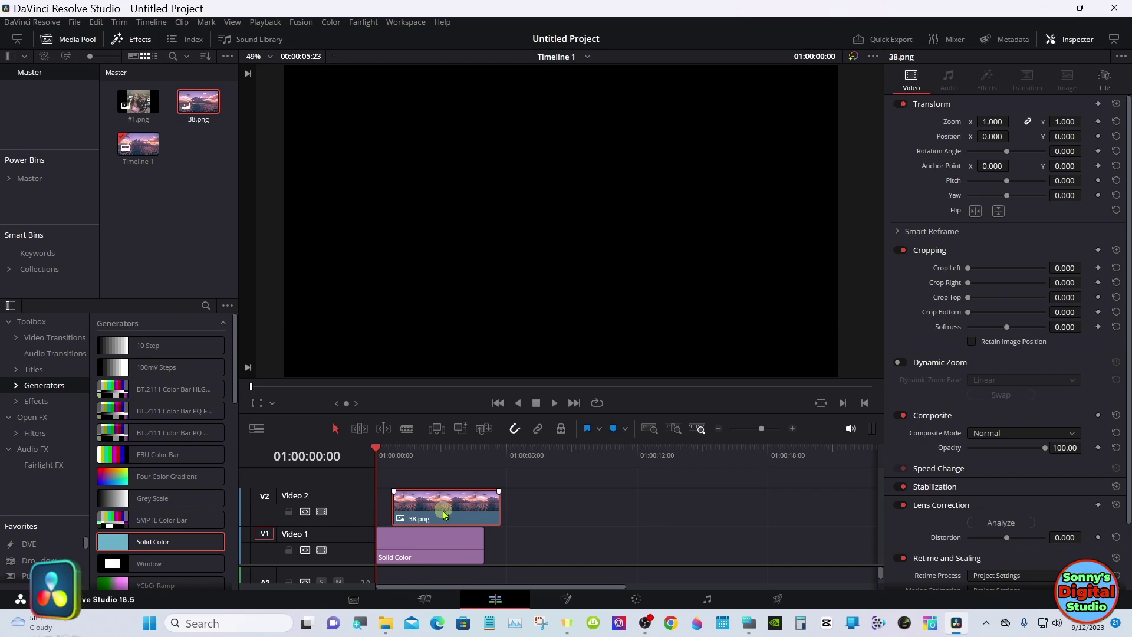
click(446, 537)
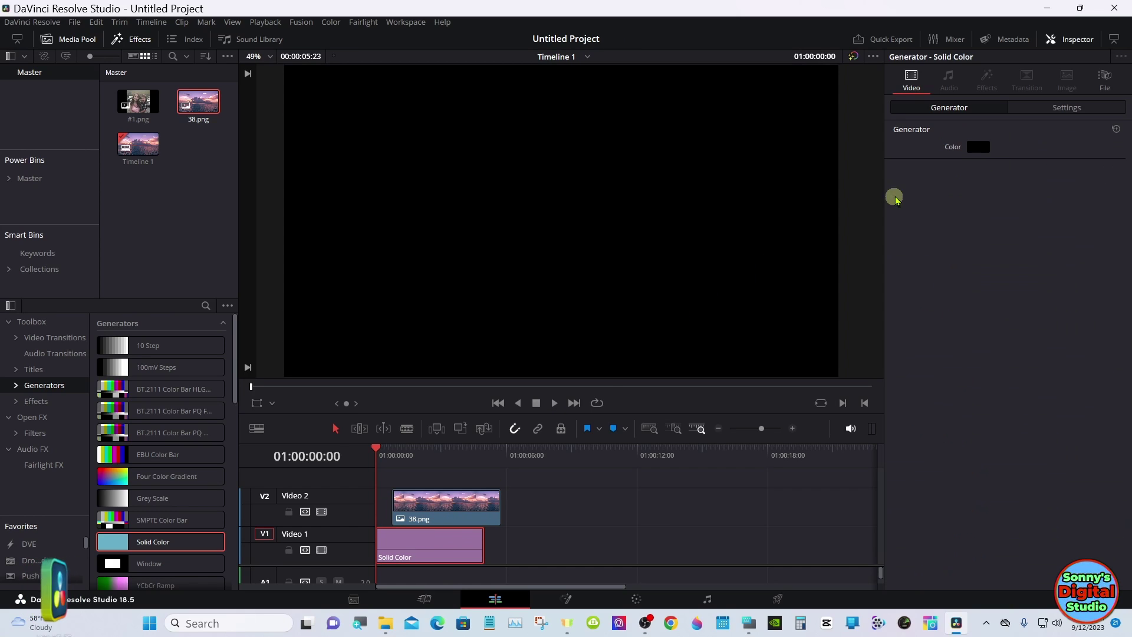
click(971, 146)
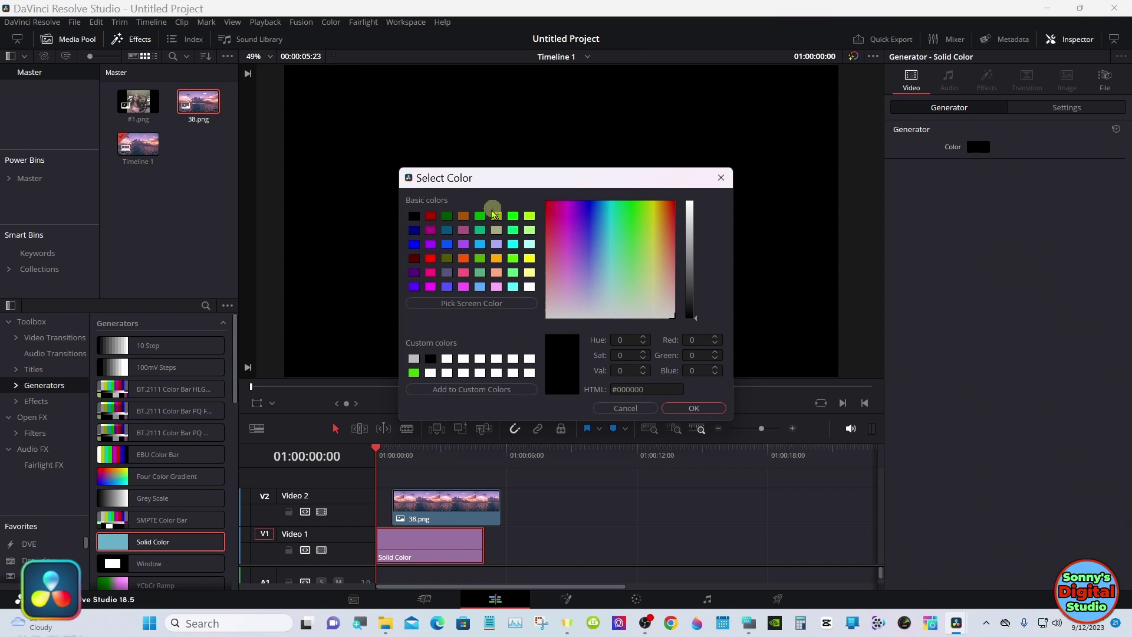
click(447, 230)
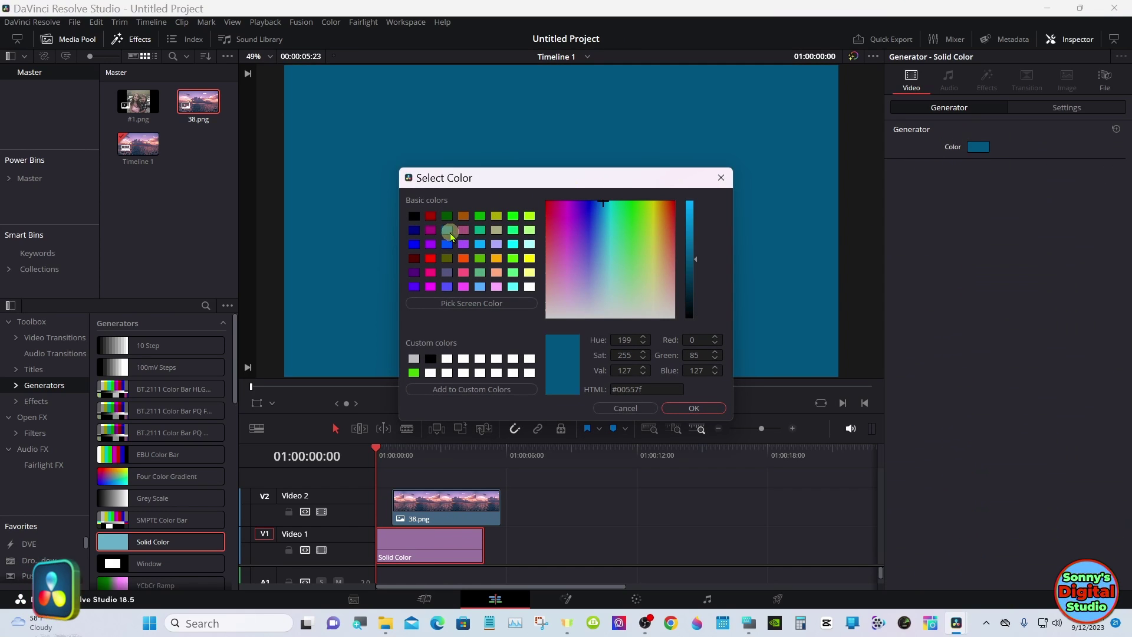
click(687, 407)
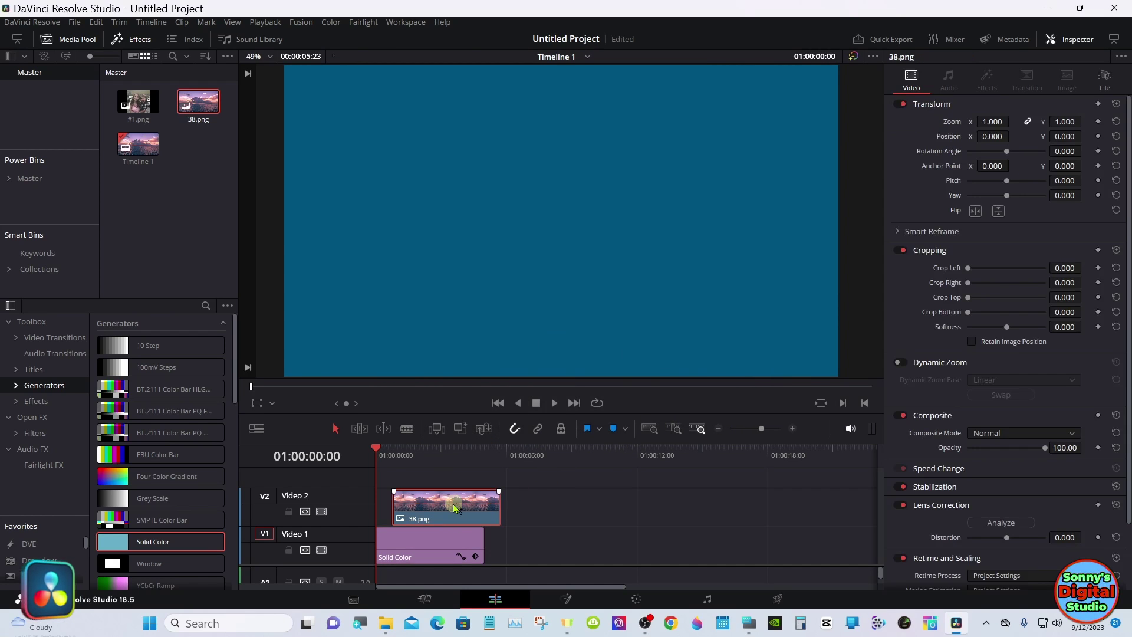
drag(456, 507, 437, 508)
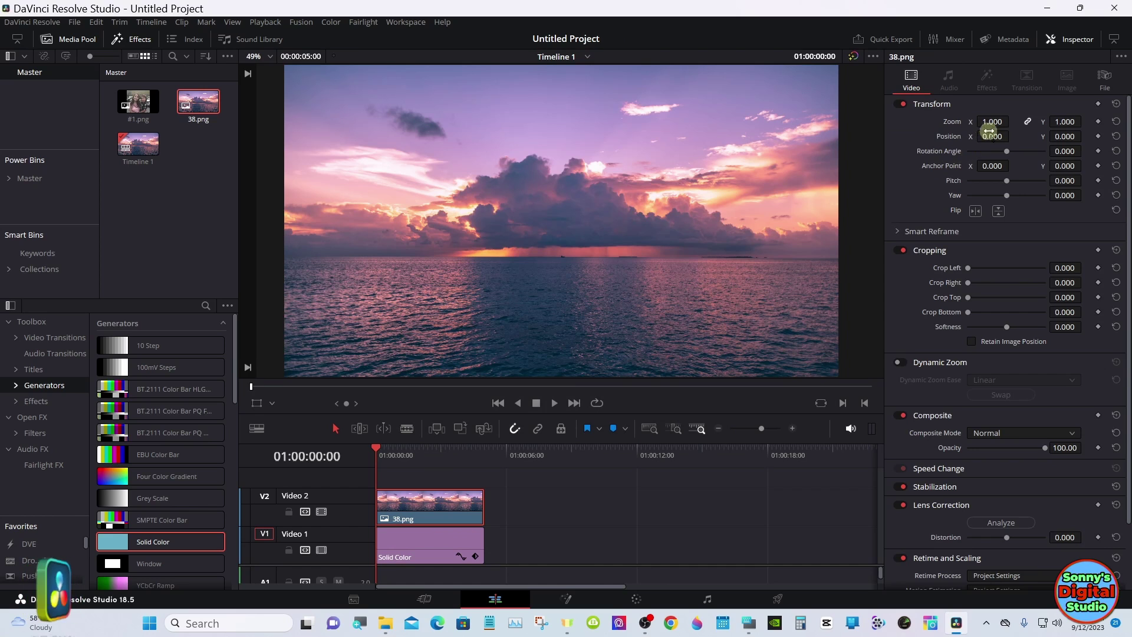
drag(993, 121, 980, 122)
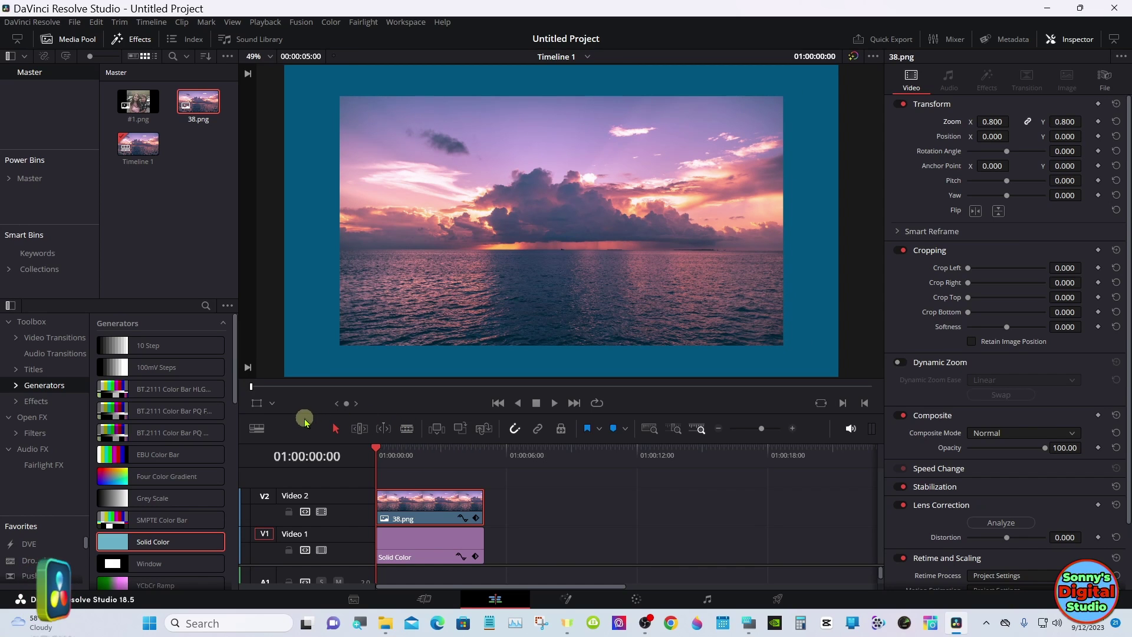
Place the SDS Rectangle Neon Picture title from SDS Neon onto V3 above the photo.
click(23, 372)
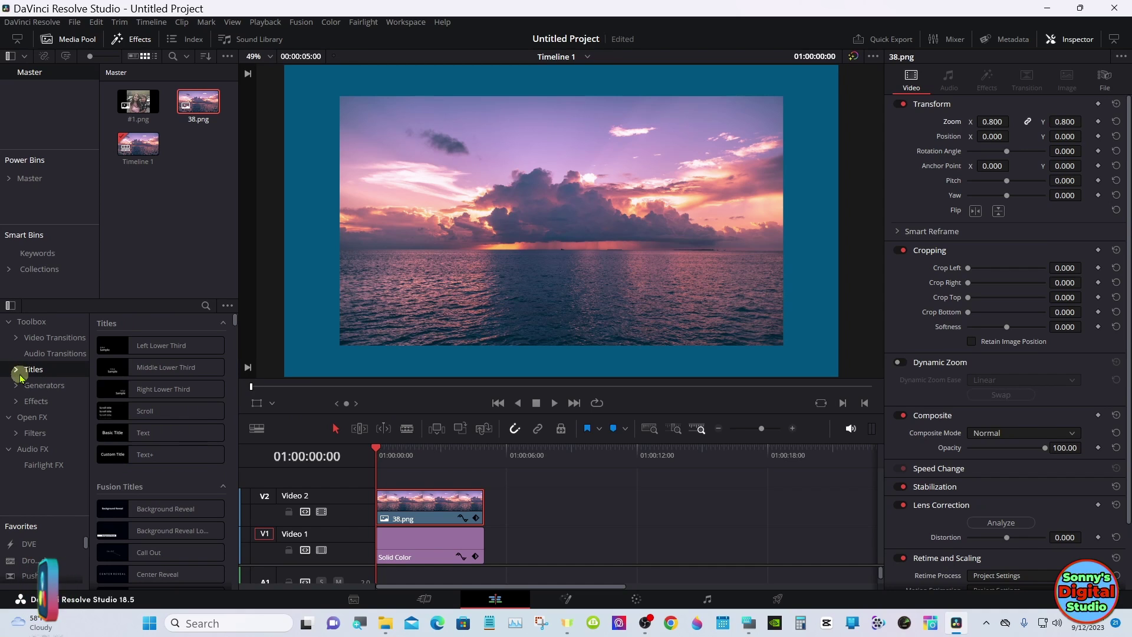
click(16, 370)
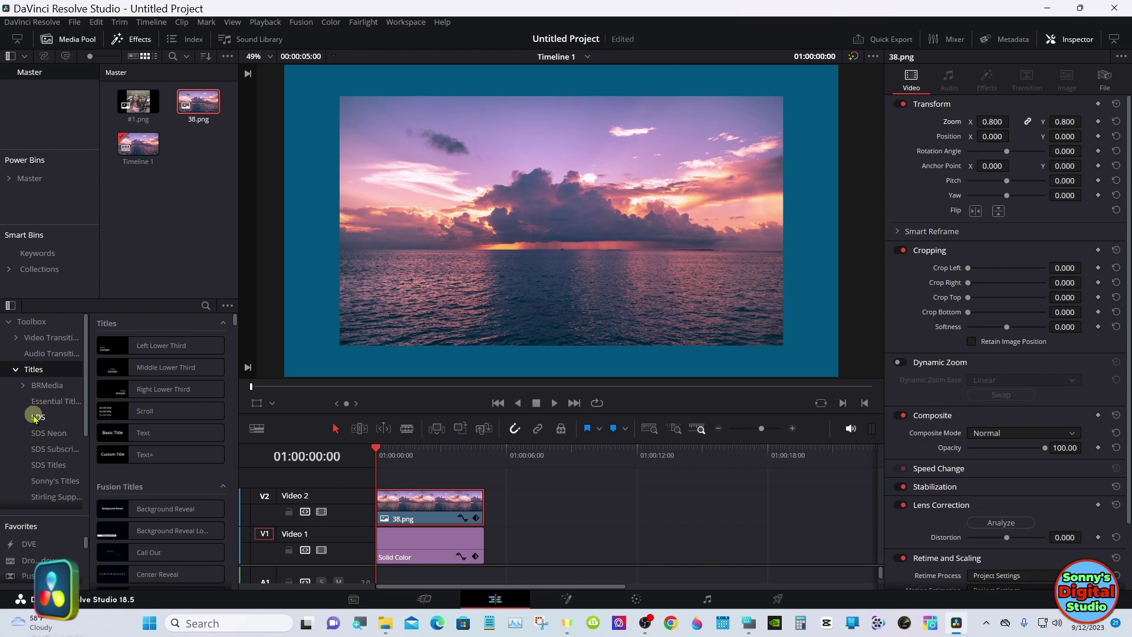
click(41, 432)
drag(115, 345, 386, 476)
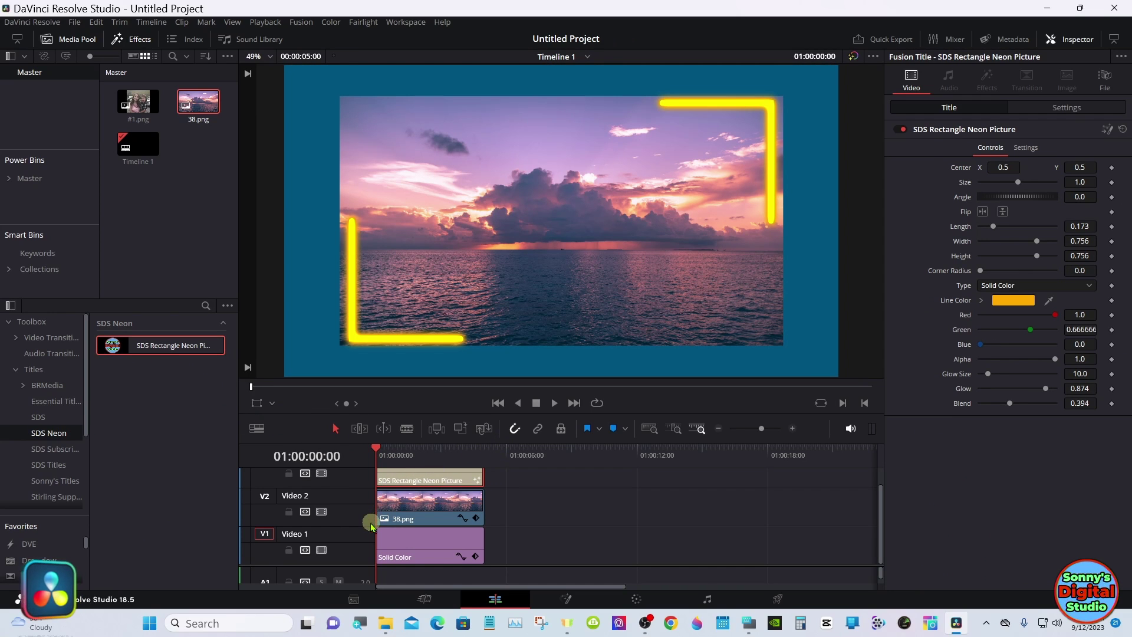
Shrink the track heights and scrub near the start to preview the yellow neon lines.
drag(365, 528, 359, 494)
click(399, 462)
drag(399, 464, 400, 463)
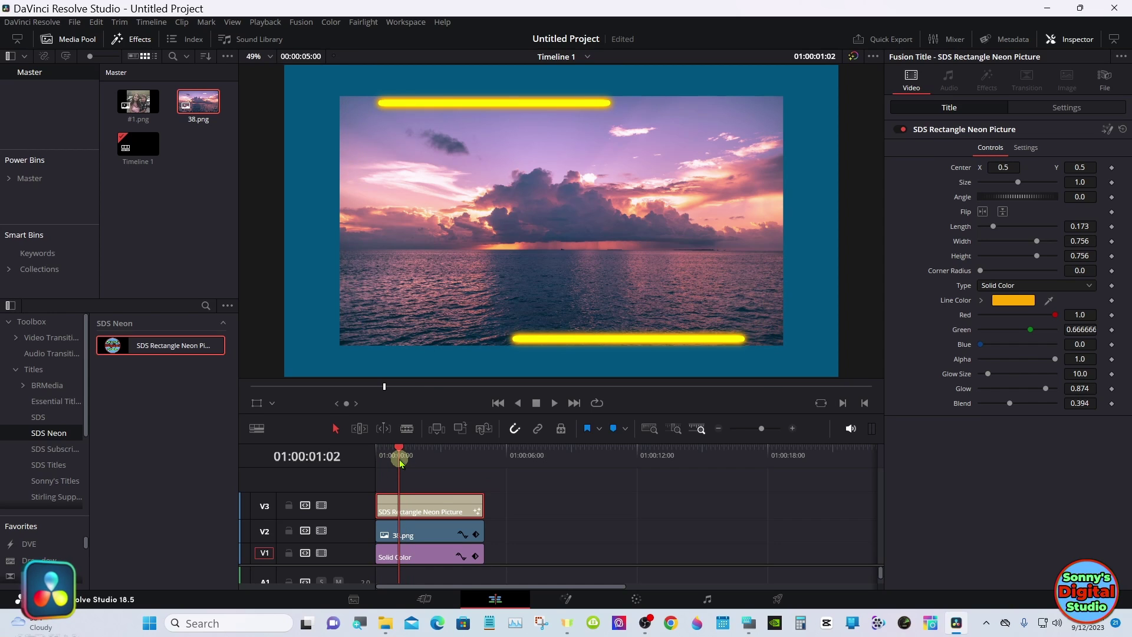
Drag SDS Mask Rectangle from the SDS effects collection onto the 38.png clip.
click(428, 525)
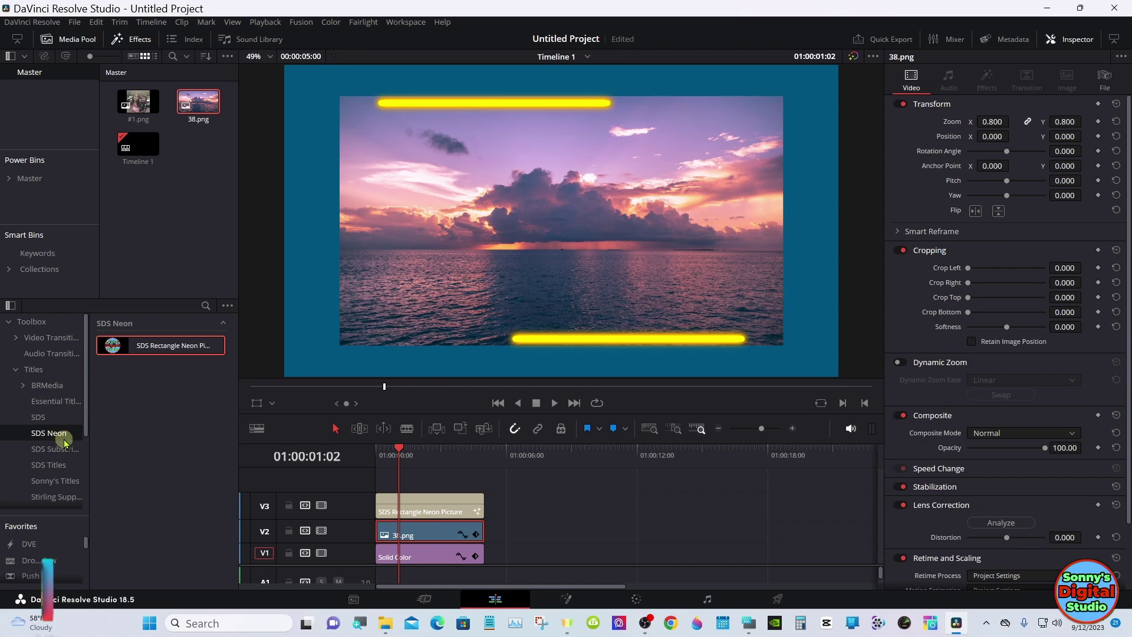
click(16, 369)
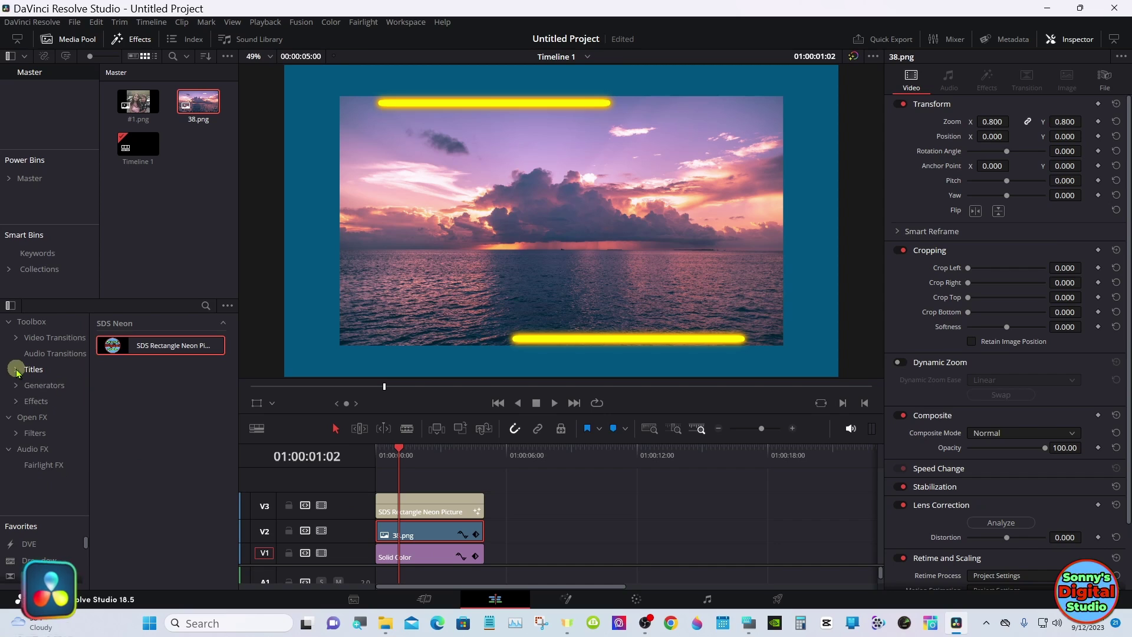
click(17, 400)
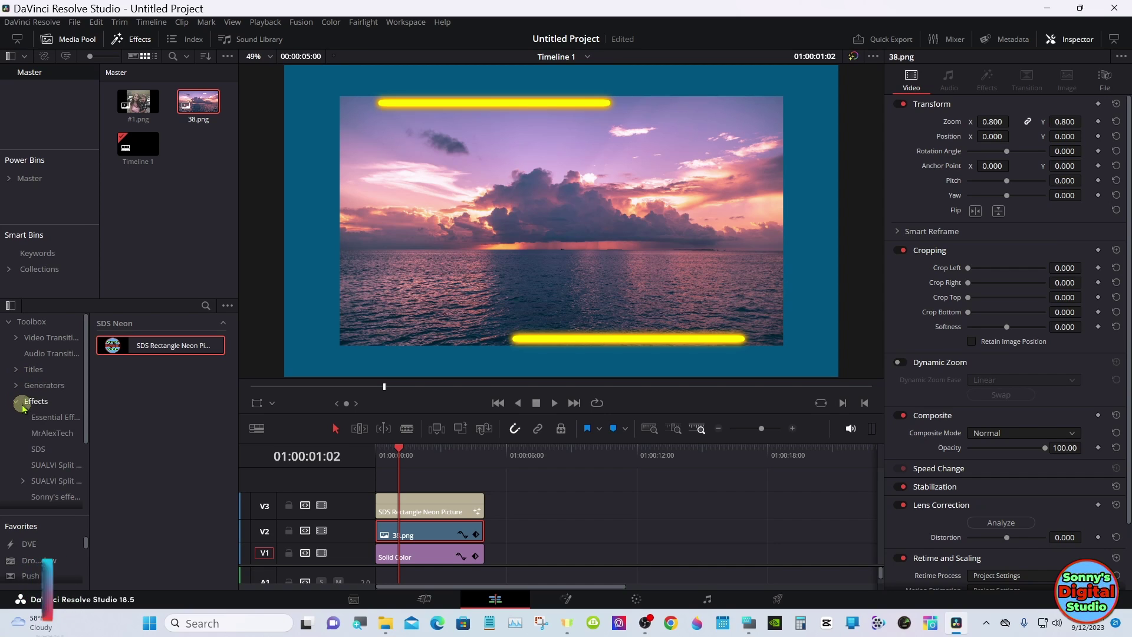
click(36, 448)
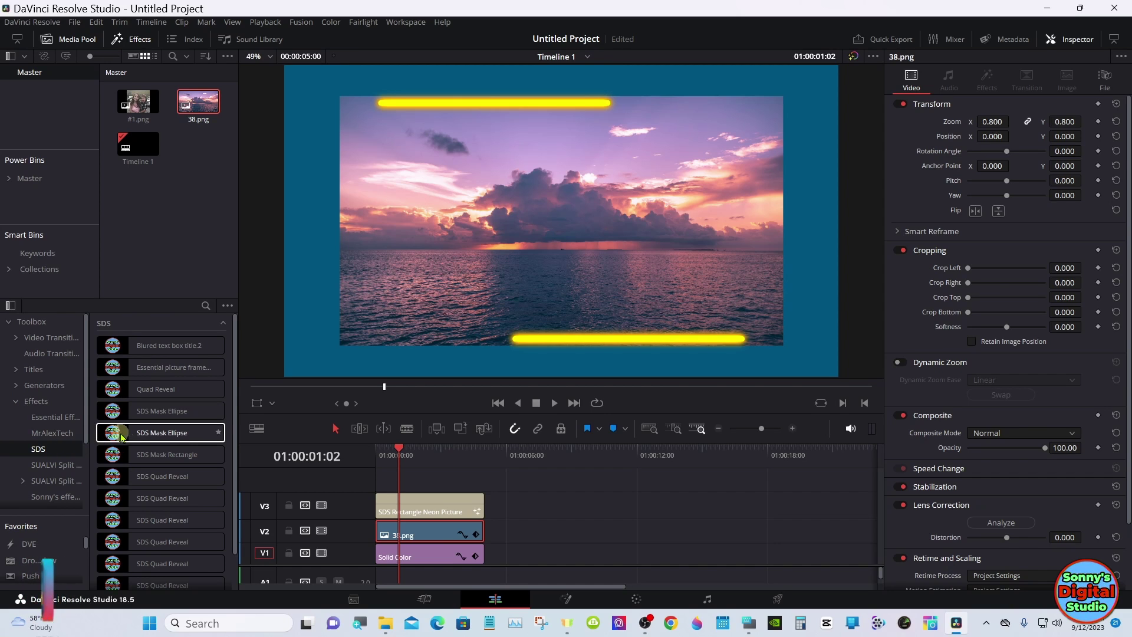
drag(142, 453, 421, 533)
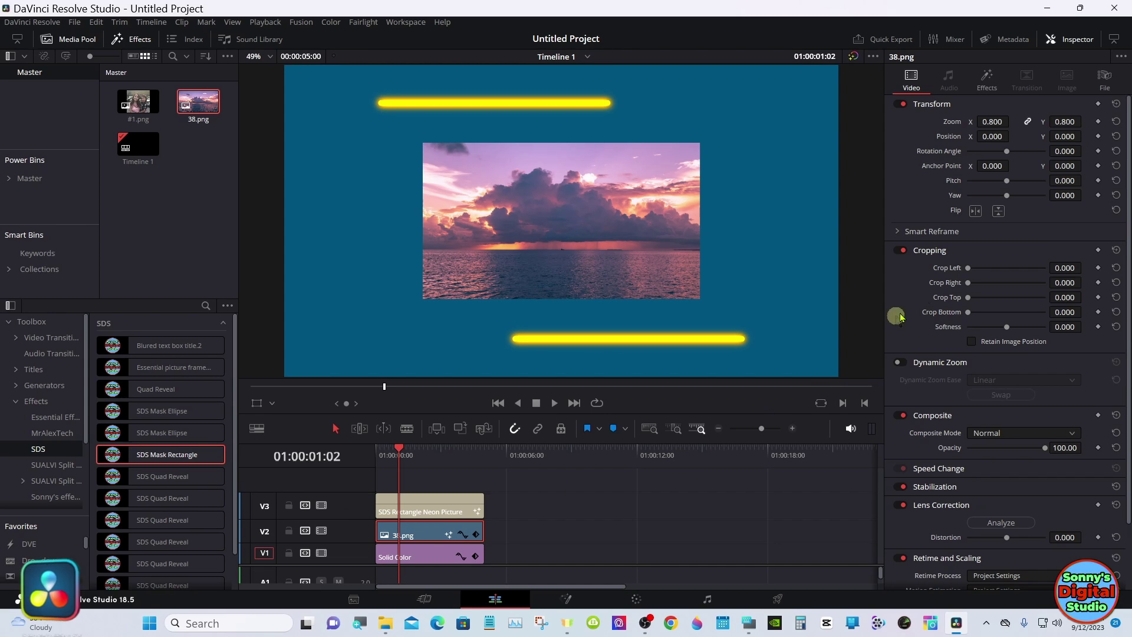
Set the SDS Mask Rectangle Width to 0.819, Height to 0.811 and Corner Radius to 0.386.
click(987, 97)
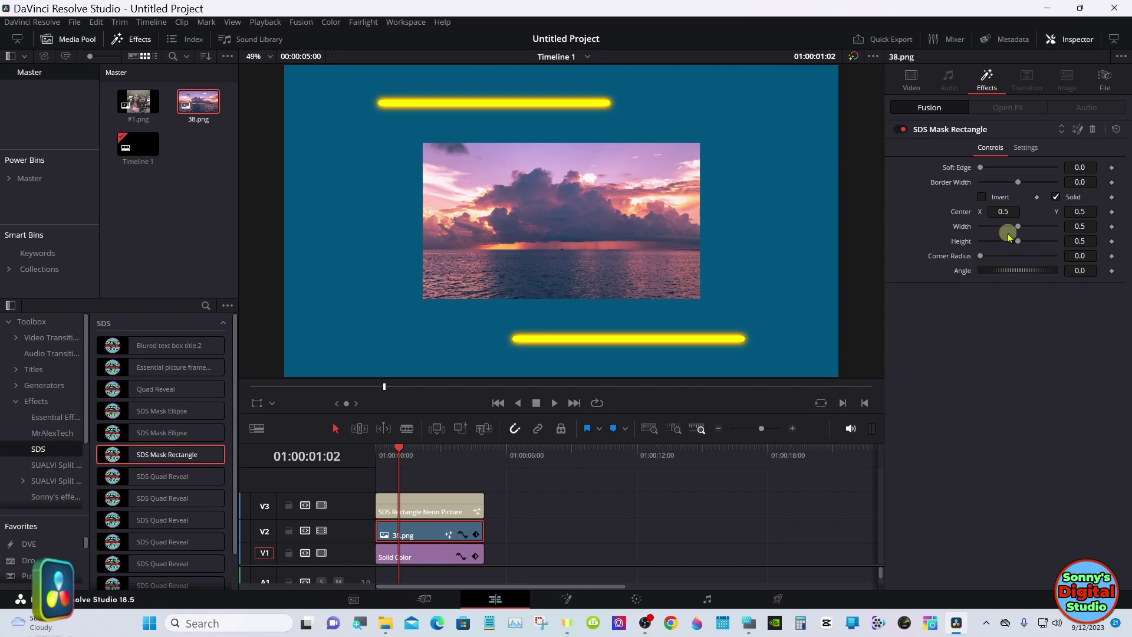
drag(1017, 226, 1037, 246)
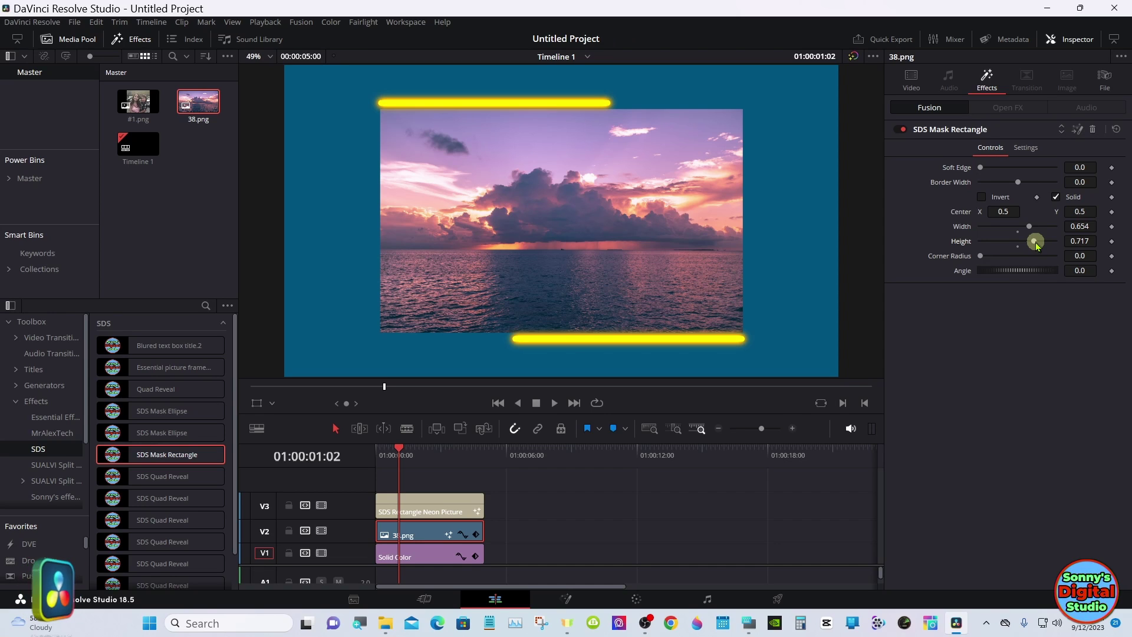
drag(1029, 227, 1051, 244)
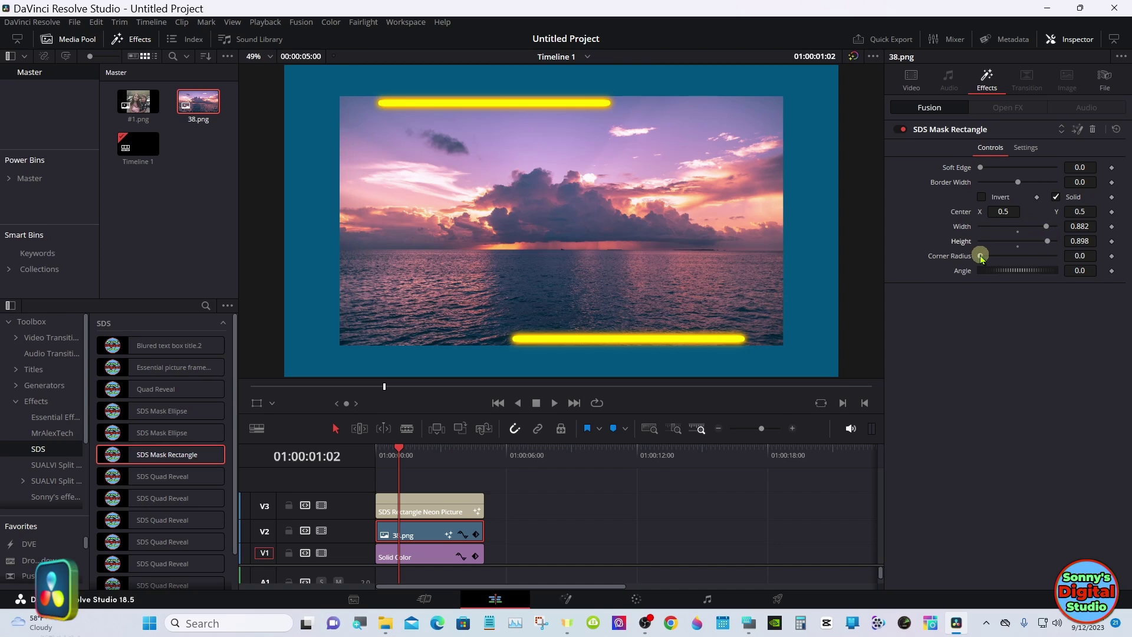
drag(982, 258, 1035, 260)
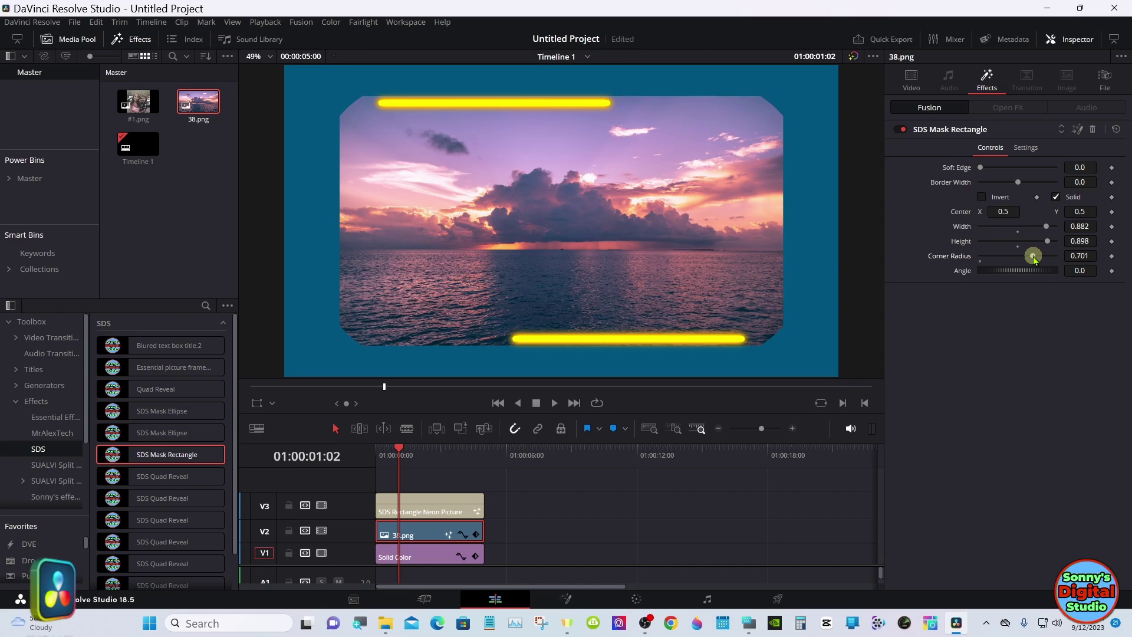
drag(1047, 227, 1012, 252)
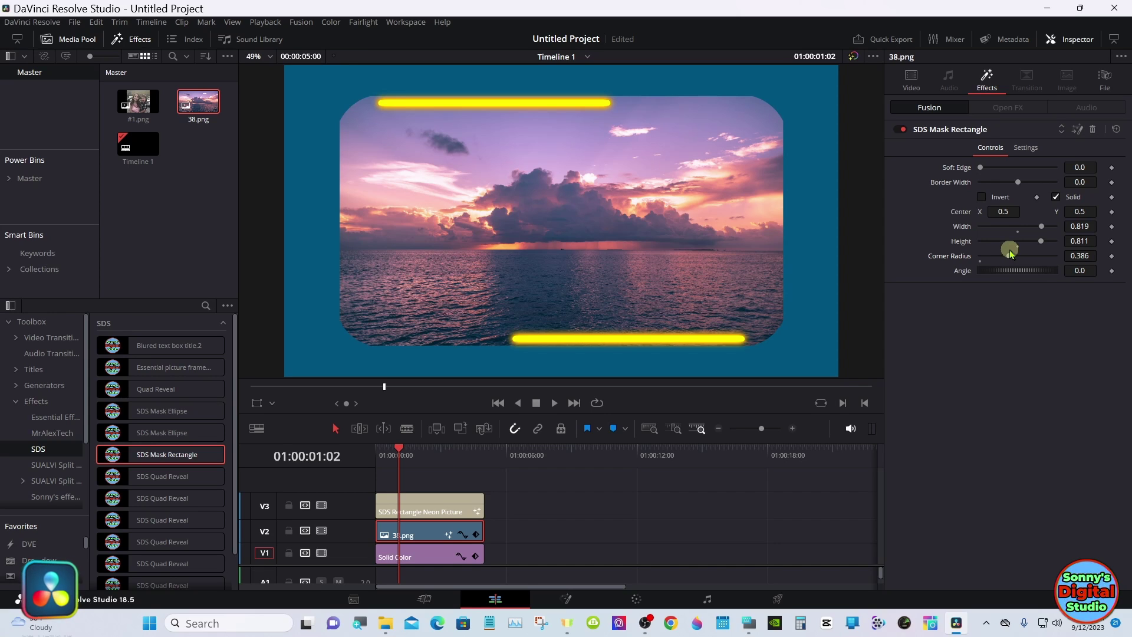
click(433, 502)
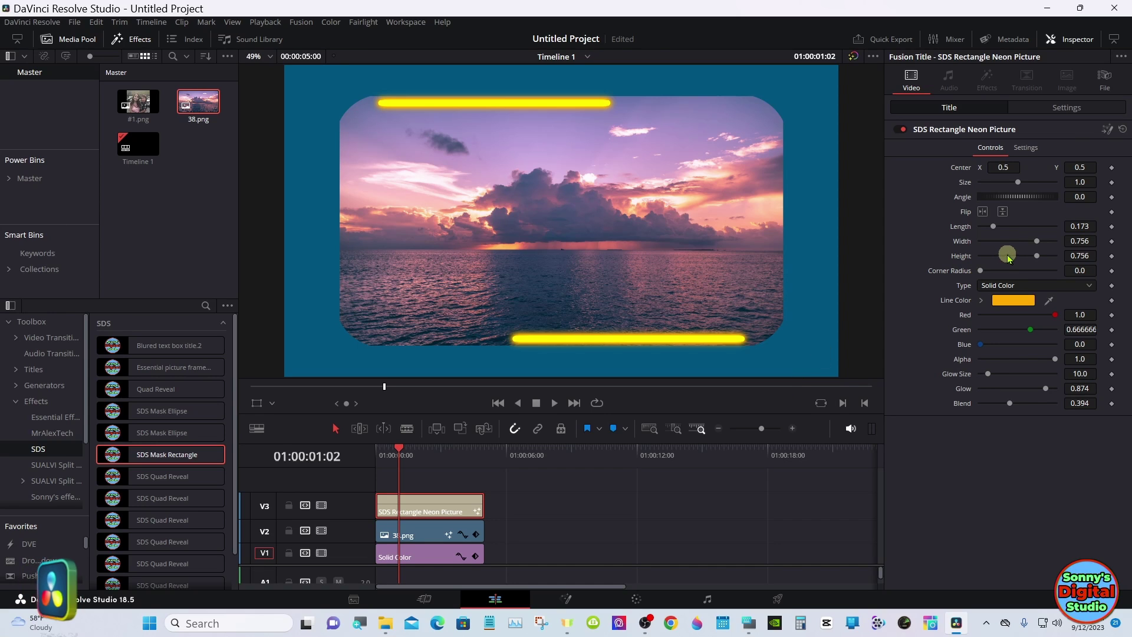
Size the neon frame to width 0.795, height 0.803 and corner radius 0.283, with Loop enabled.
click(400, 449)
drag(405, 450, 407, 450)
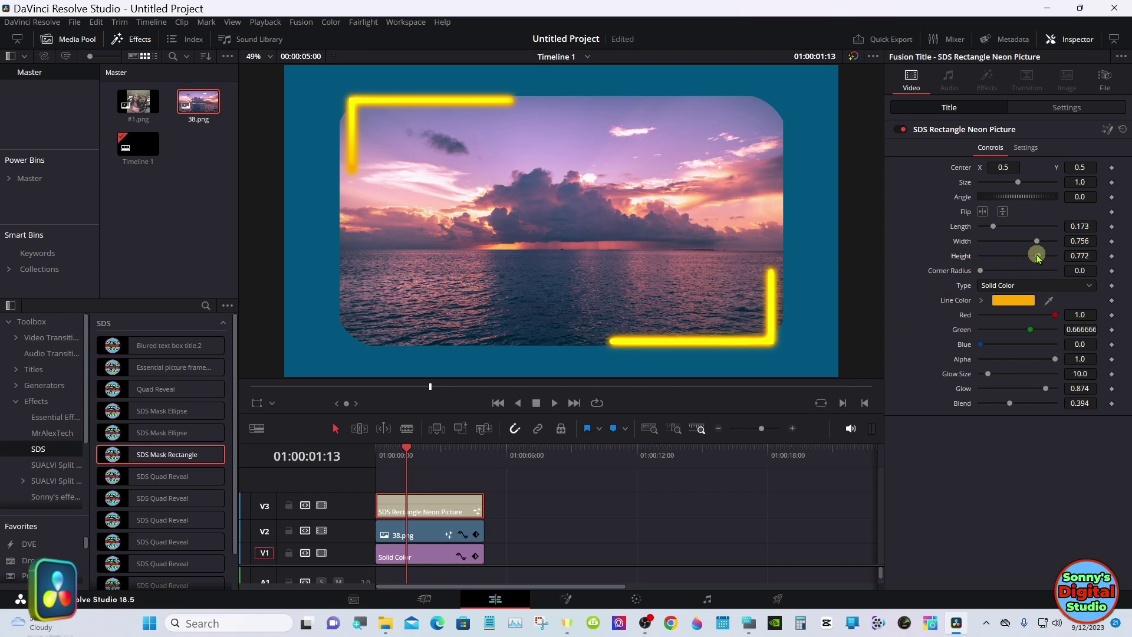
drag(1036, 258, 1043, 242)
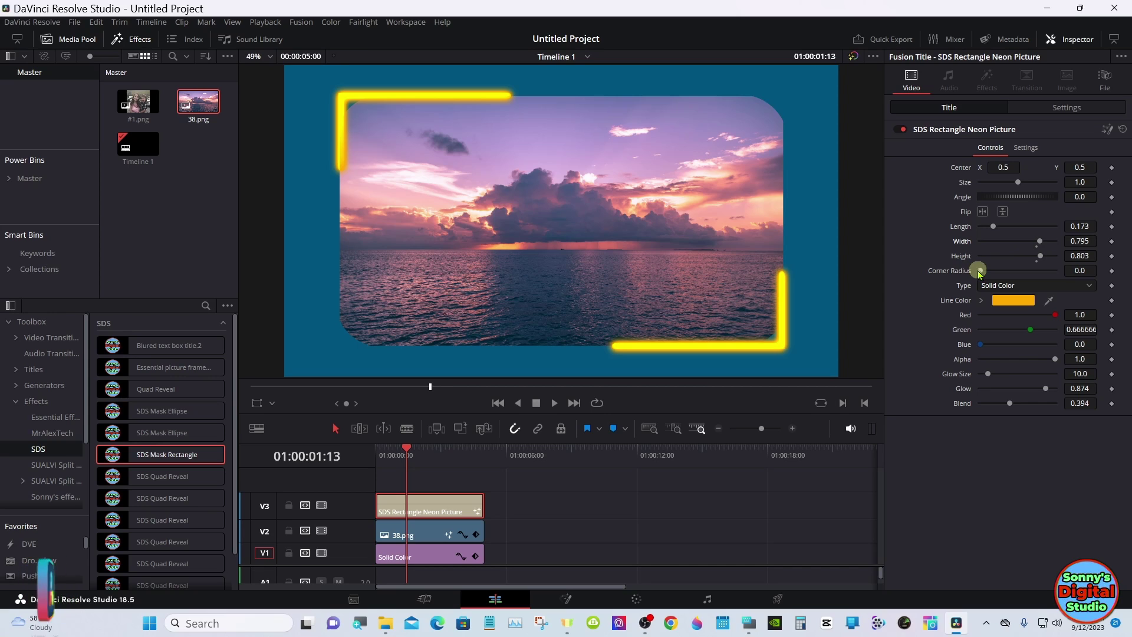
drag(979, 273, 1003, 274)
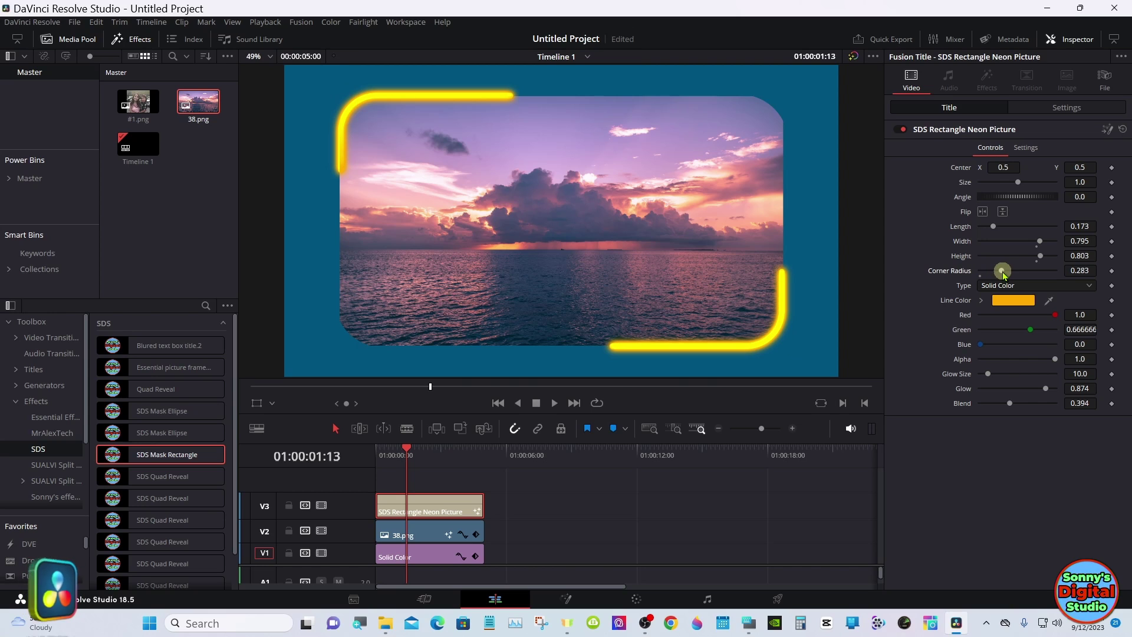
click(596, 403)
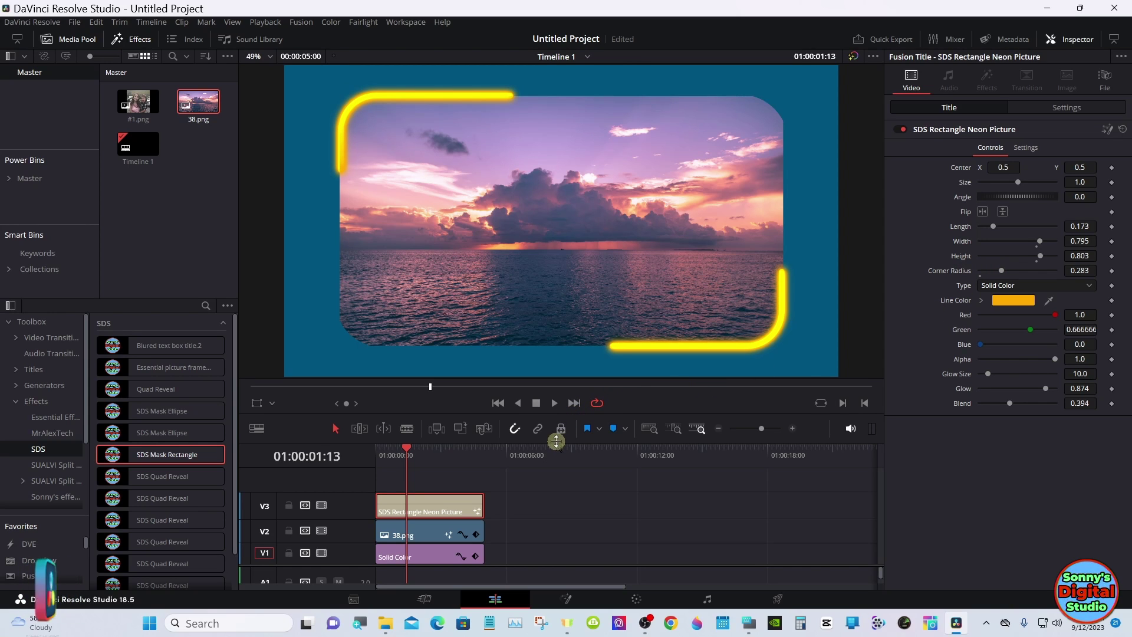
drag(556, 443, 555, 479)
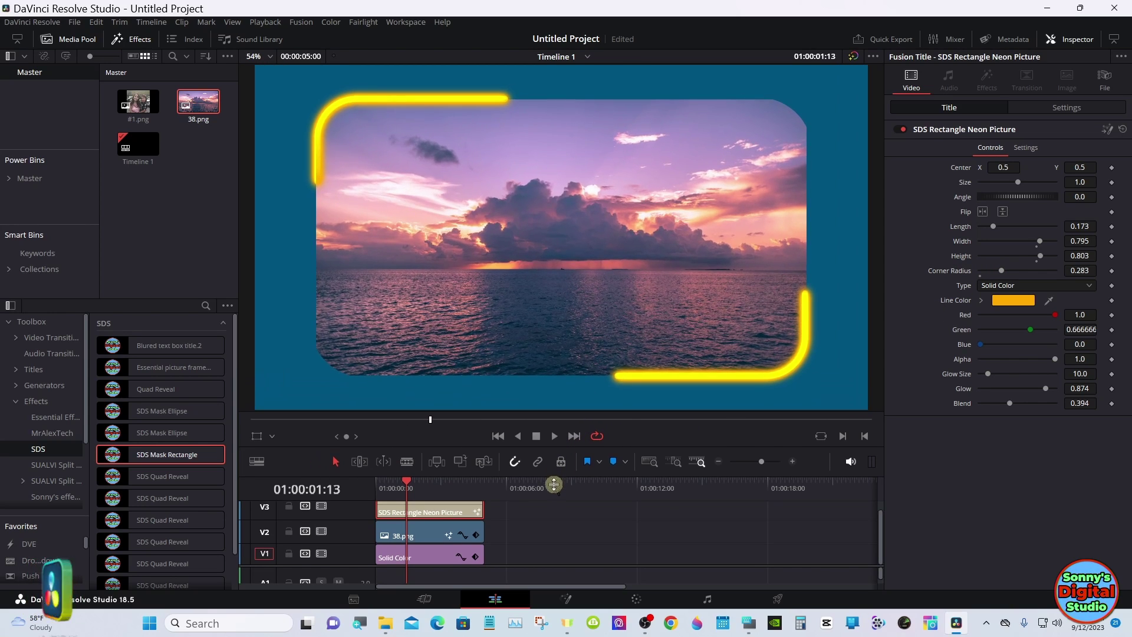
Preview the animation, set neon line Length to 0.165, and test Flip Horiz/Vert without keeping them.
click(554, 435)
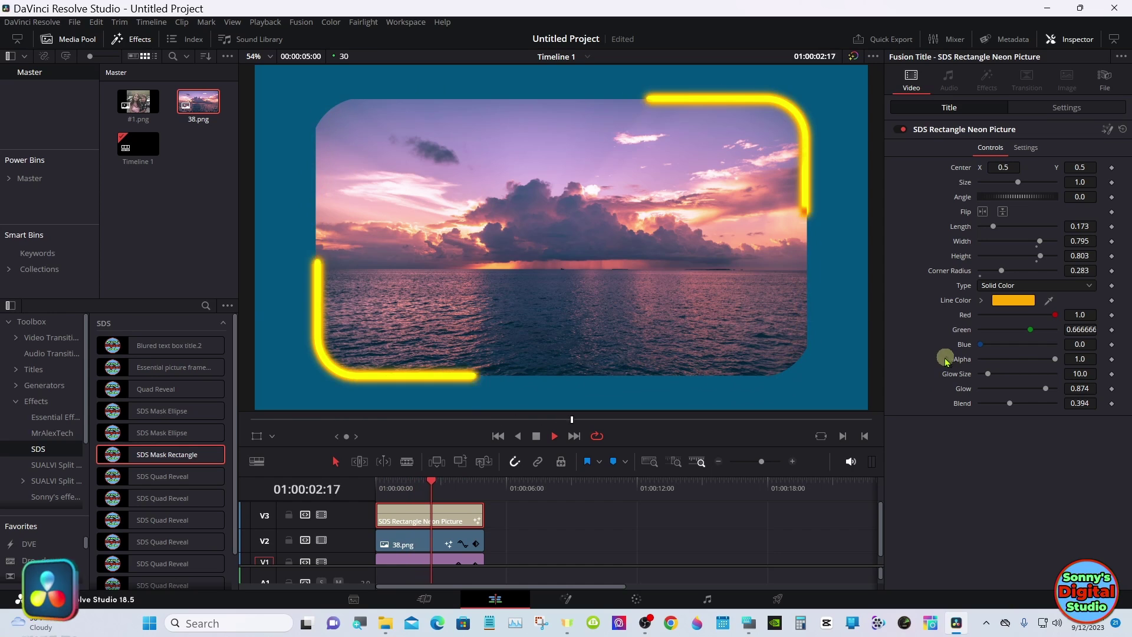
click(536, 436)
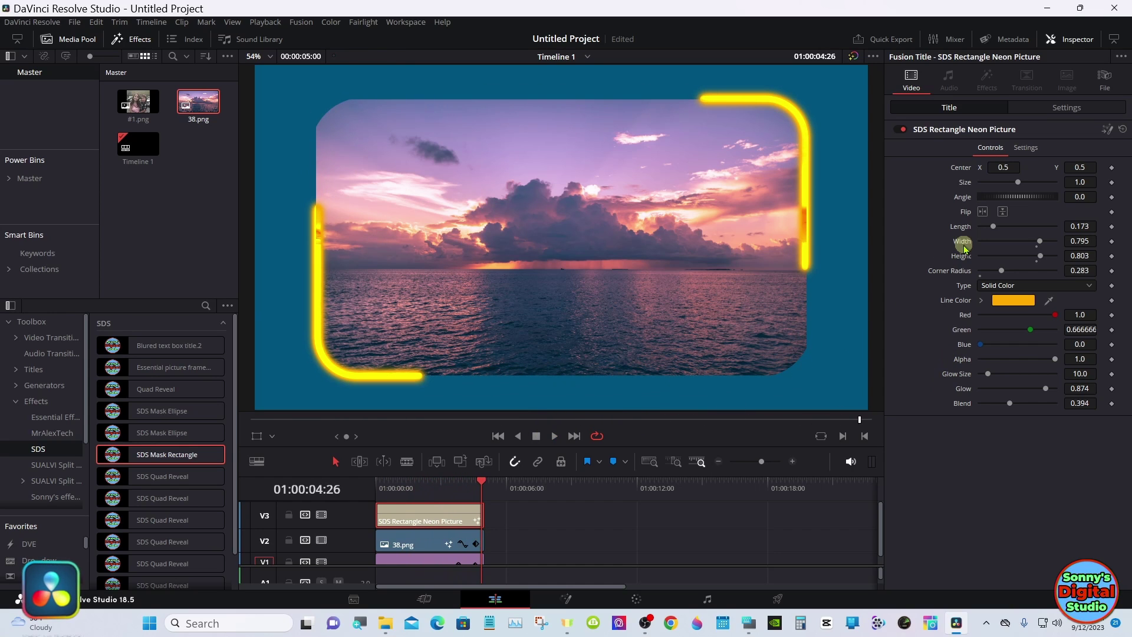
mouse_move(992, 227)
mouse_down()
mouse_move(1008, 224)
mouse_move(987, 222)
mouse_up()
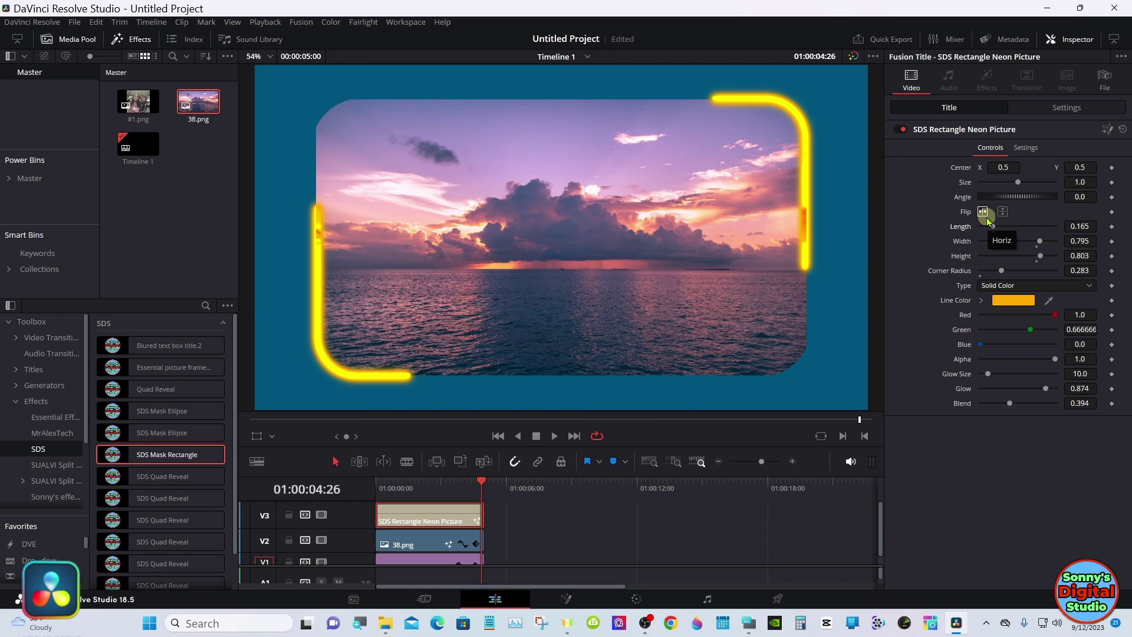
click(983, 212)
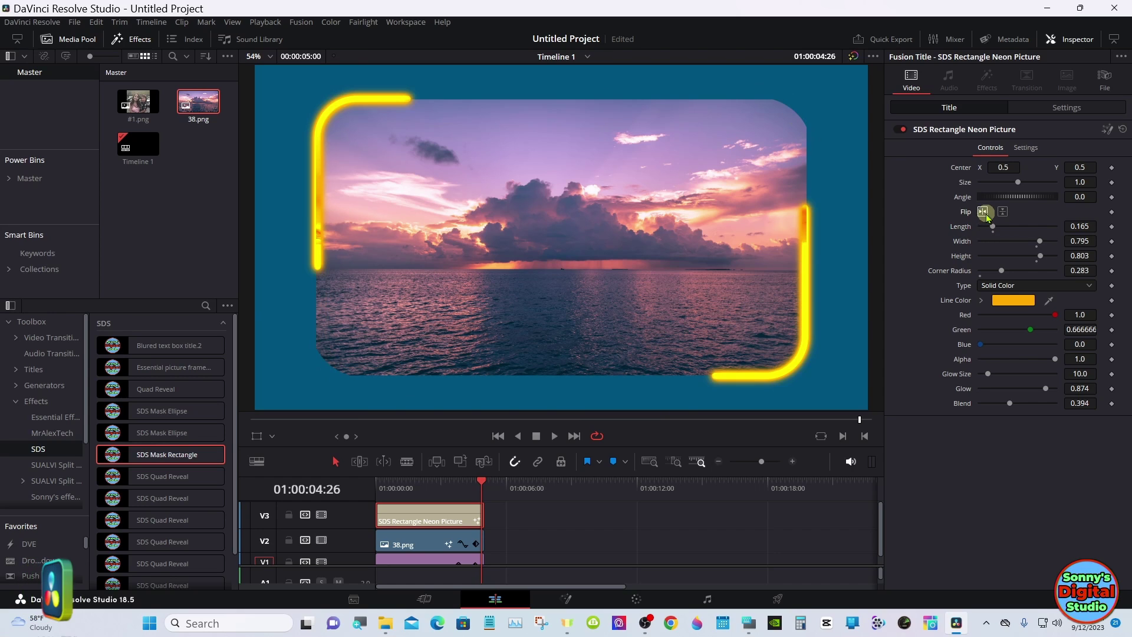
click(984, 213)
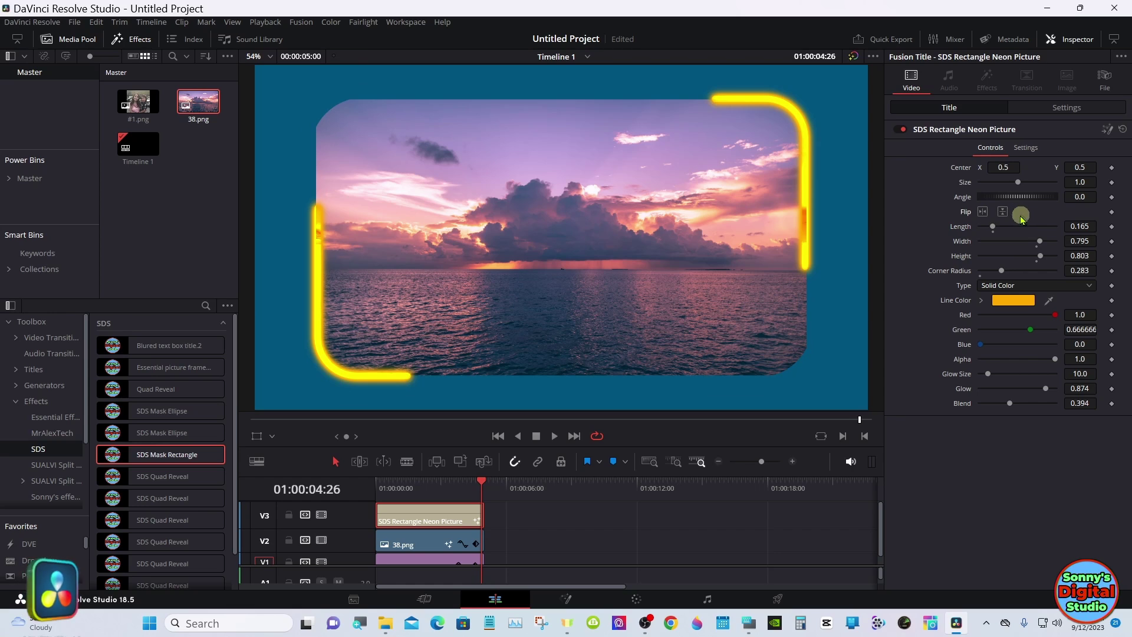
click(1004, 214)
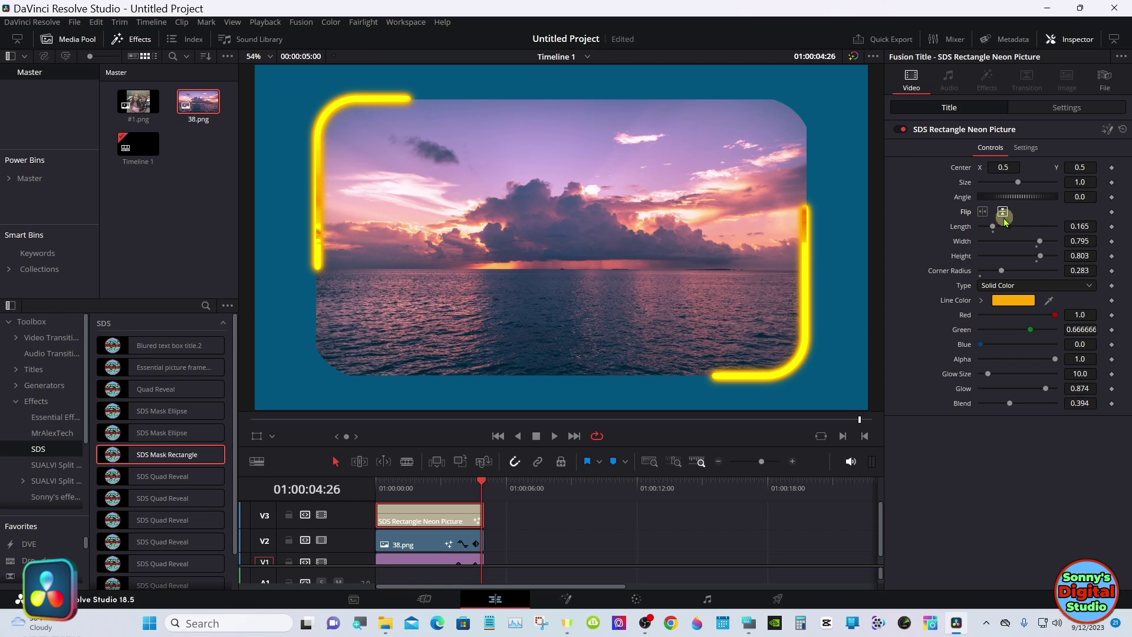
click(1004, 217)
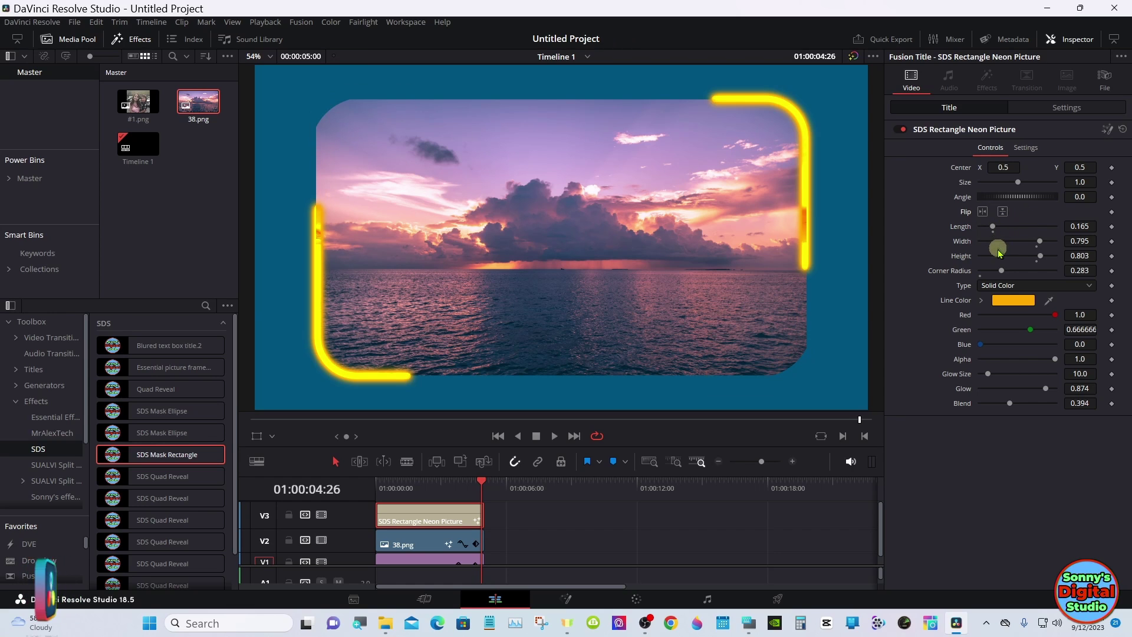
Change the neon Line Color to cyan and lower Blend to 0.157.
click(982, 301)
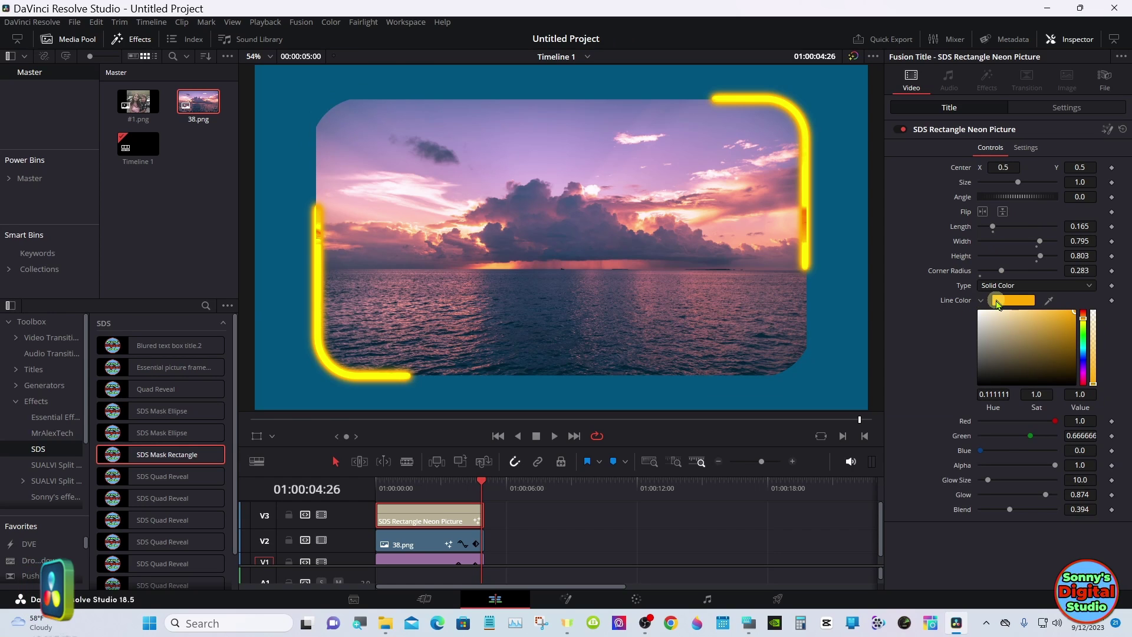
drag(1088, 329, 1087, 349)
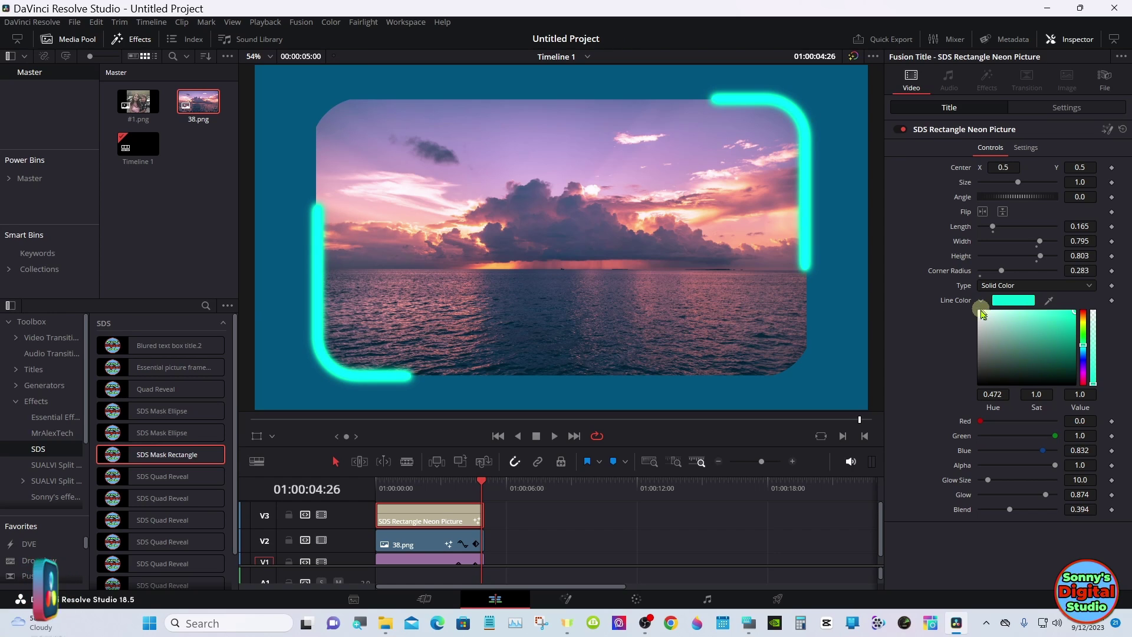
click(981, 303)
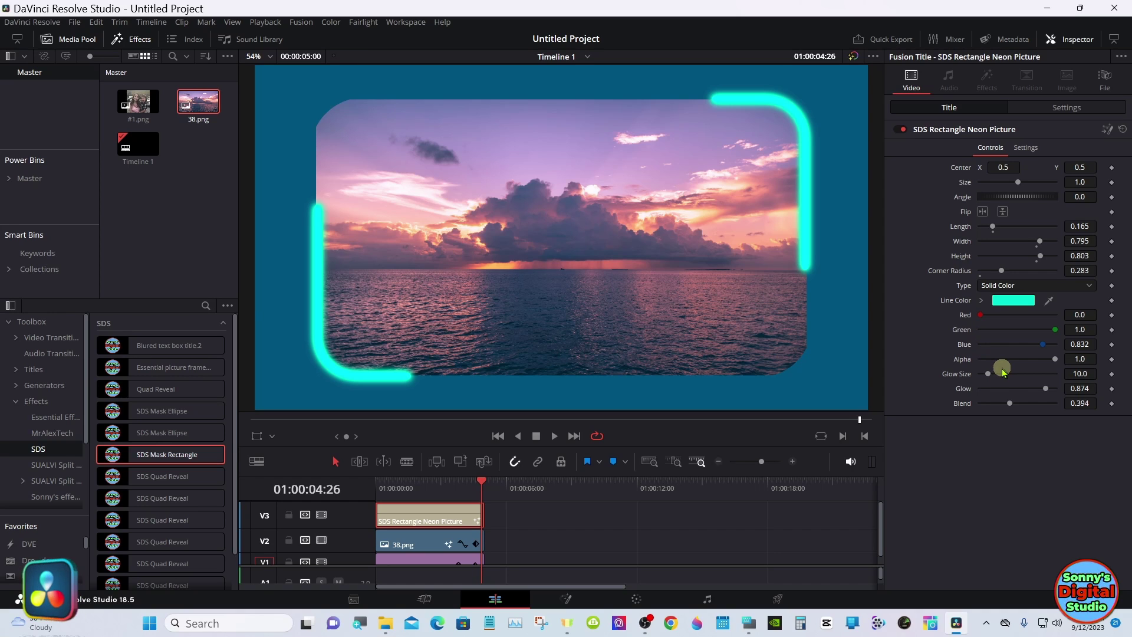
drag(1009, 405, 991, 404)
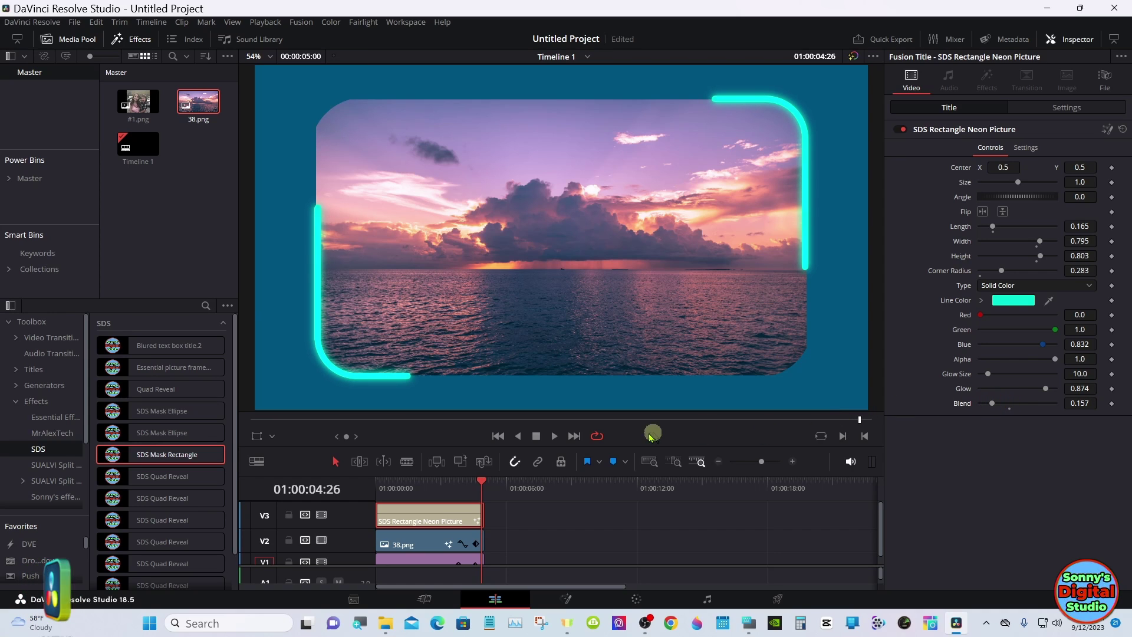
Preview the cyan neon, then drag the Drop Shadow favorite onto 38.png on V2.
click(554, 437)
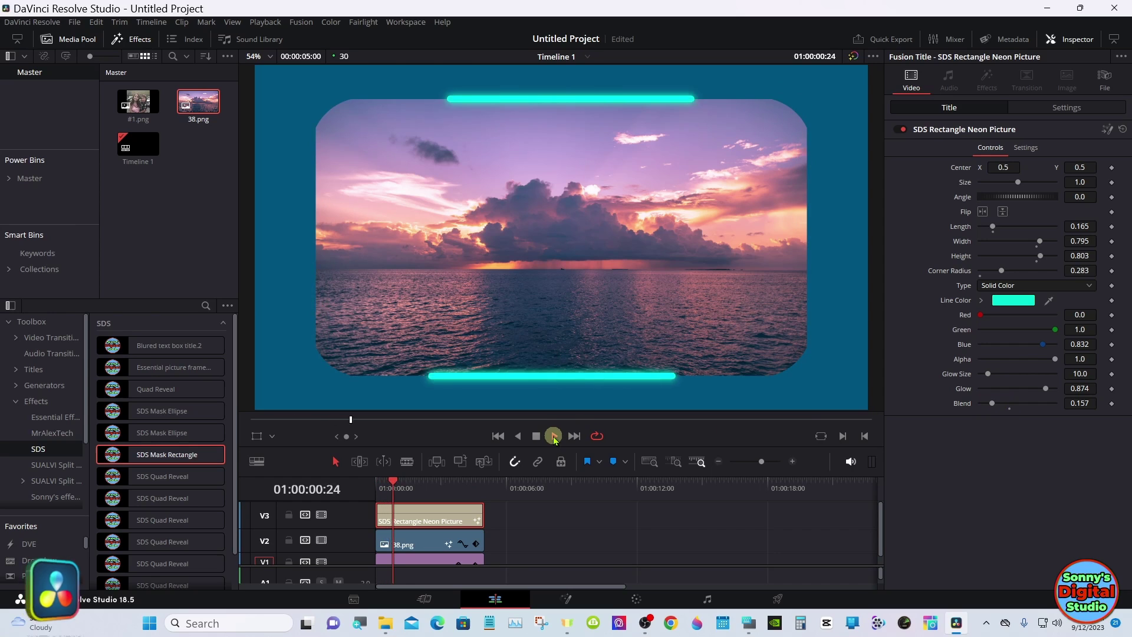
click(536, 436)
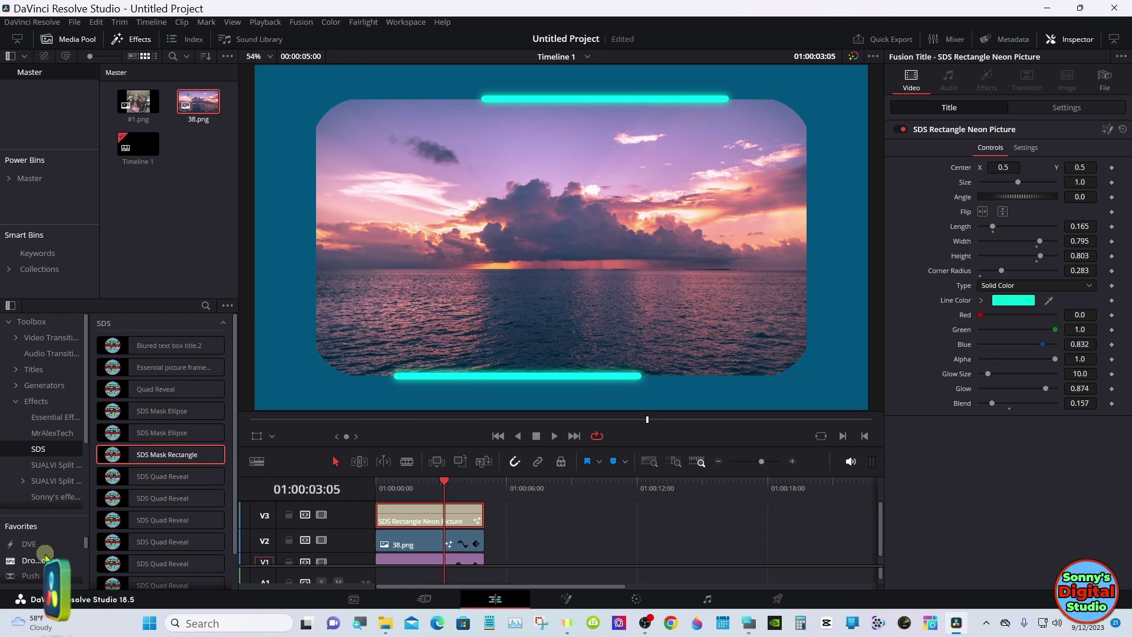
drag(62, 537, 404, 541)
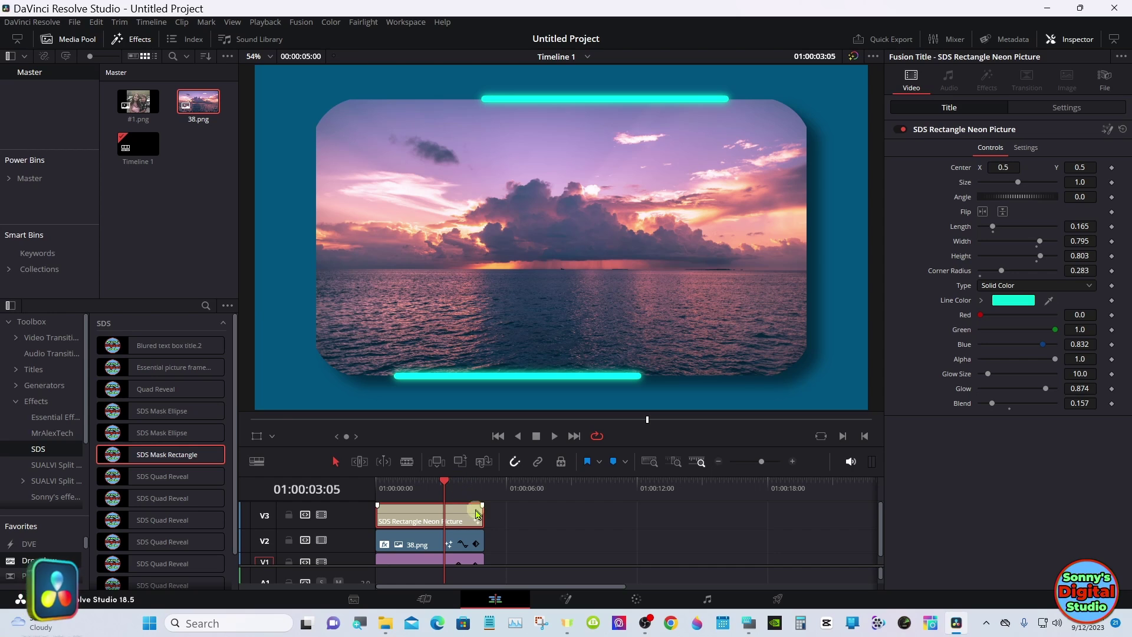
Extend the neon title, 38.png and background clips to one end point, then preview from near the start.
drag(479, 511, 713, 513)
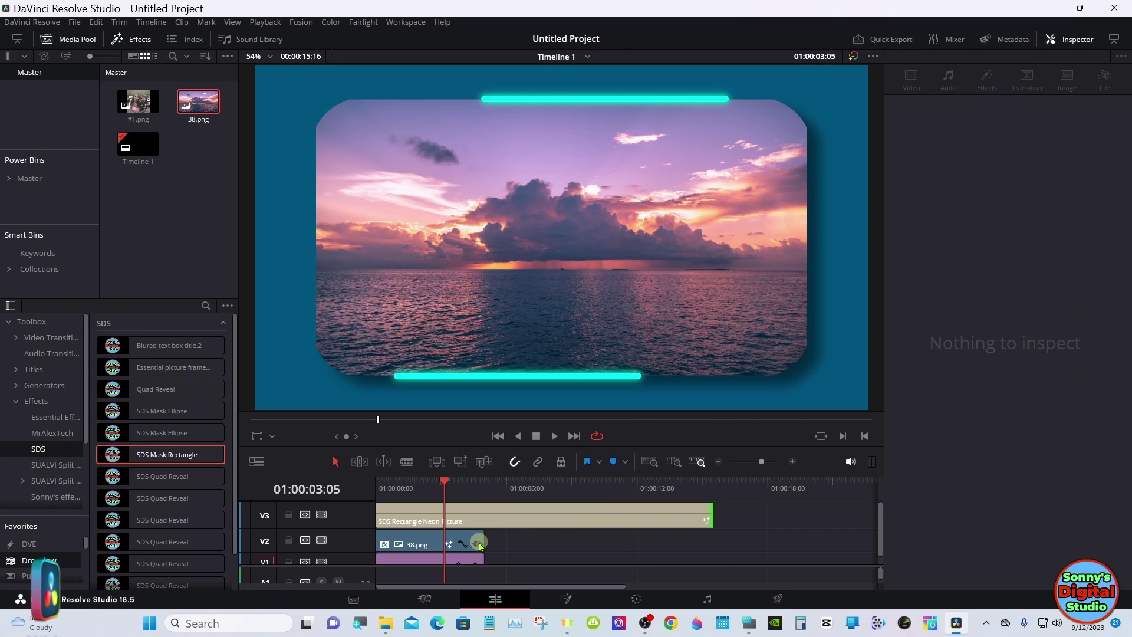
drag(481, 536, 712, 541)
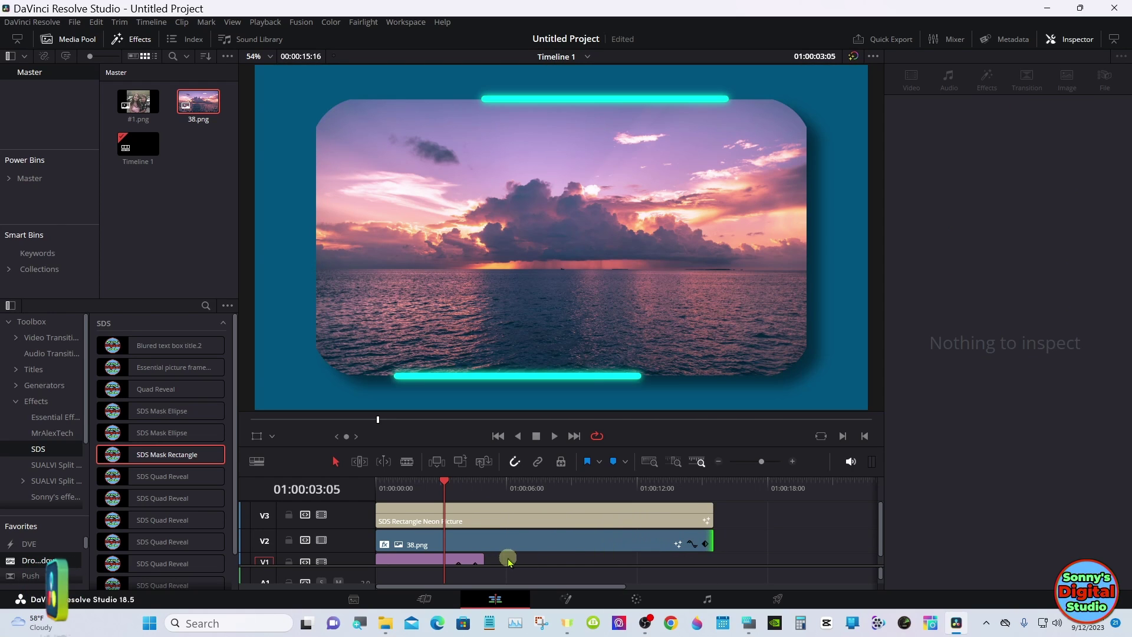
drag(479, 558, 703, 563)
drag(412, 488, 387, 486)
click(551, 436)
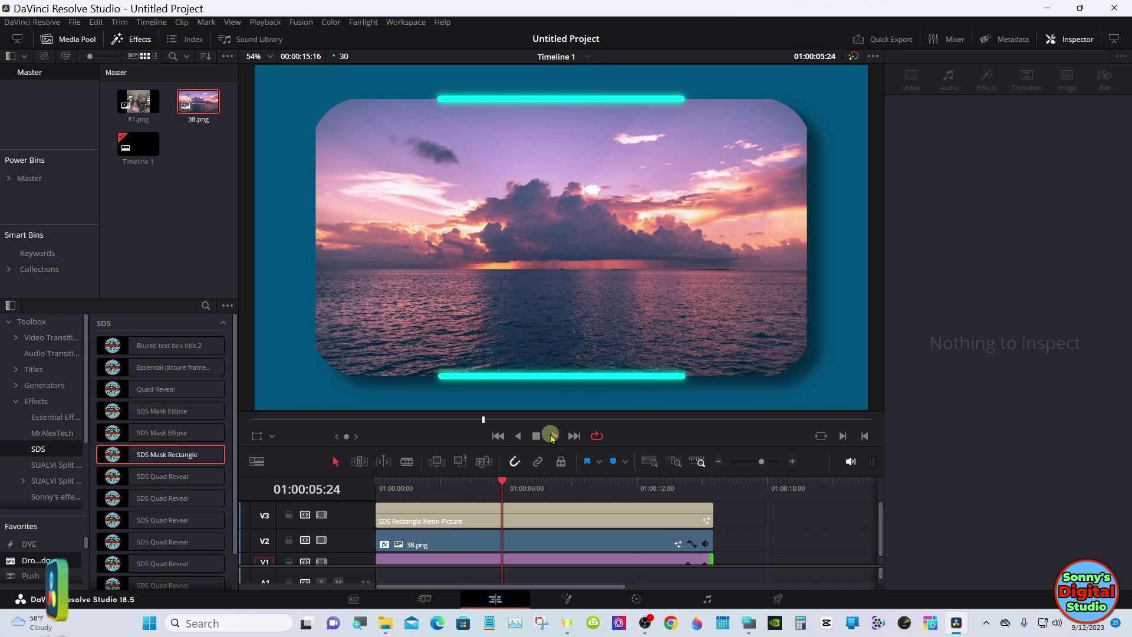
click(536, 436)
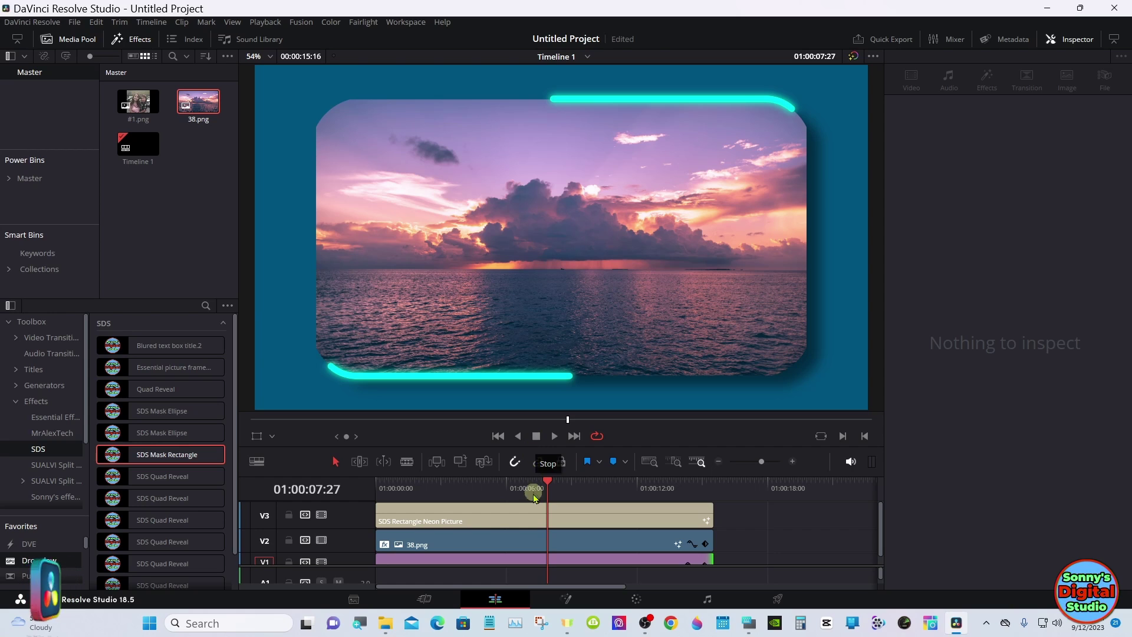
Delete 38.png from V2 and drop #1.png from the Media Pool at the start of V2.
drag(541, 539, 642, 540)
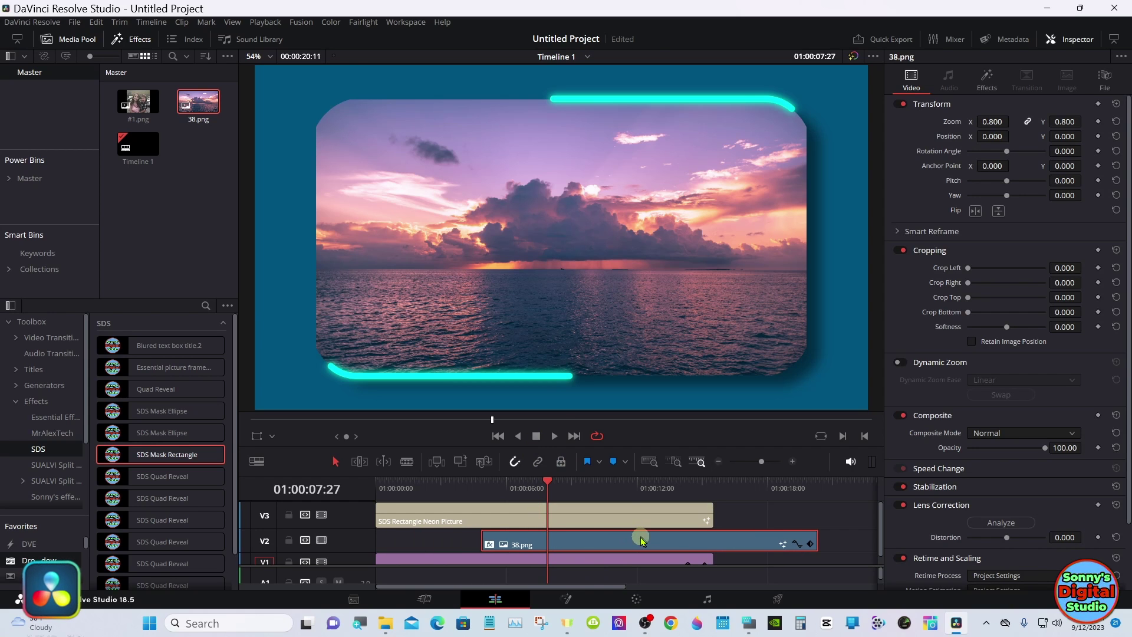
right_click(642, 539)
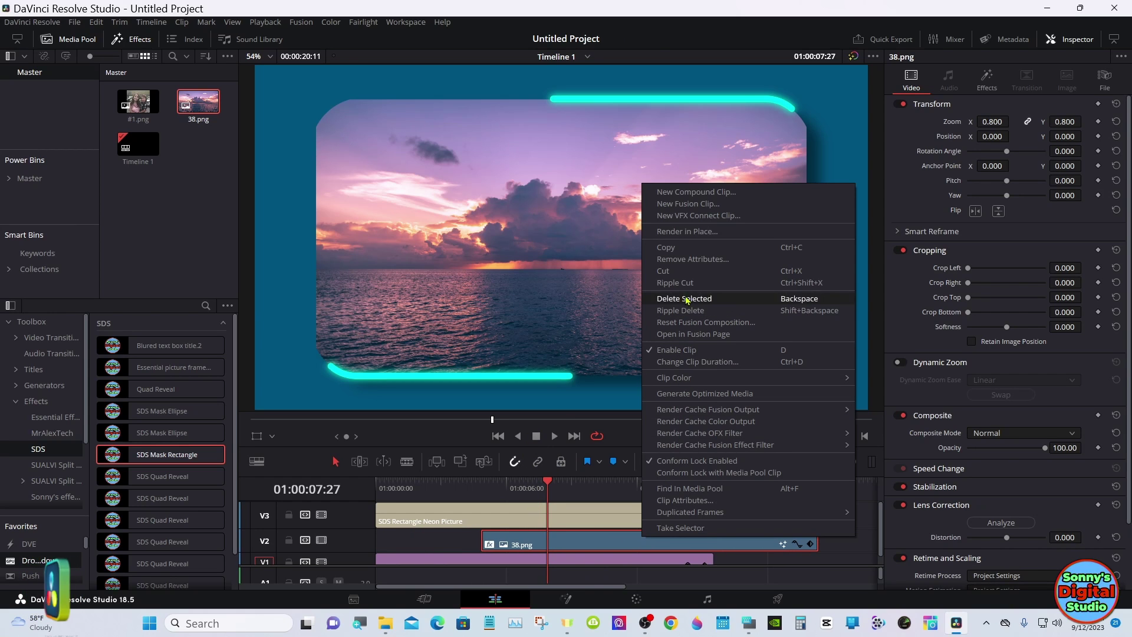
click(687, 273)
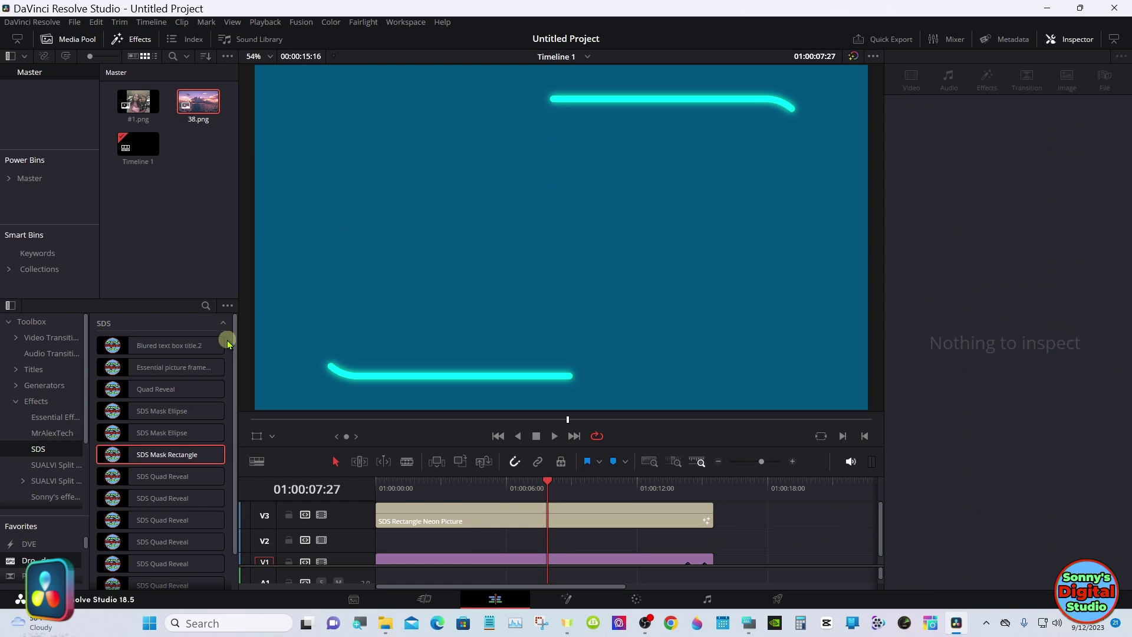
drag(130, 98, 384, 543)
click(406, 543)
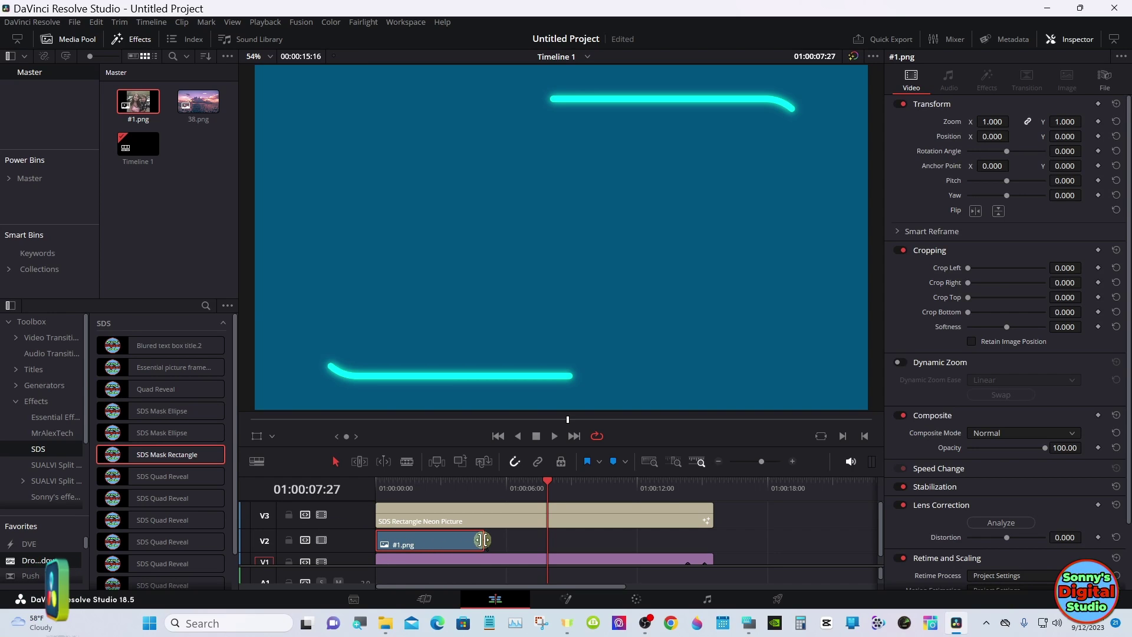
Extend #1.png to 15:16 to match the neon title and apply SDS Mask Rectangle to it.
drag(481, 541, 700, 540)
click(606, 539)
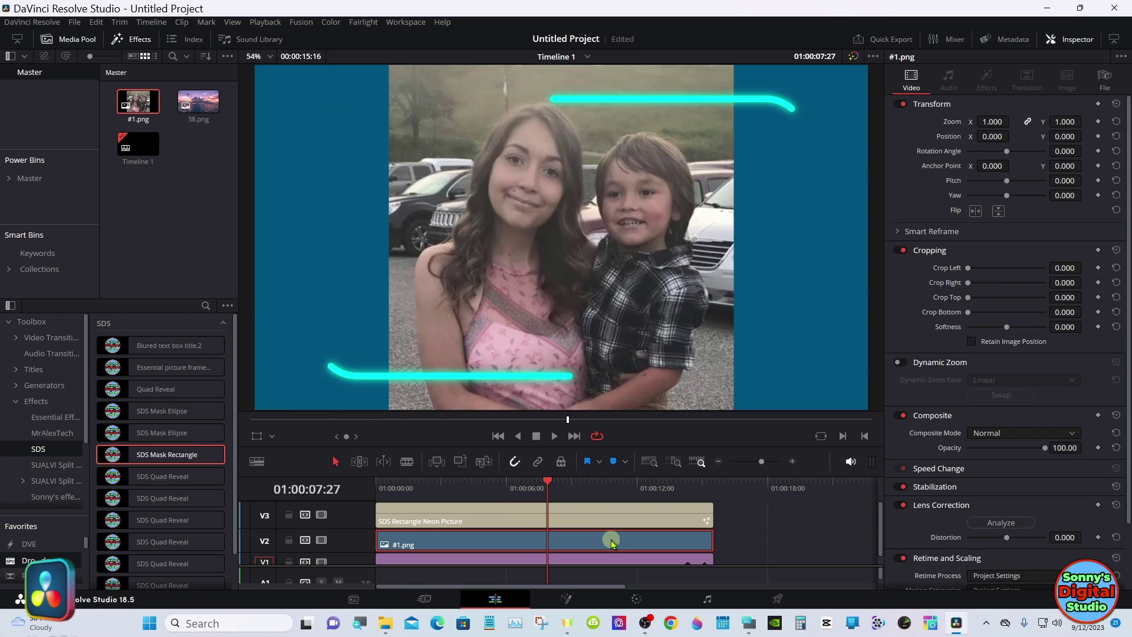
click(610, 526)
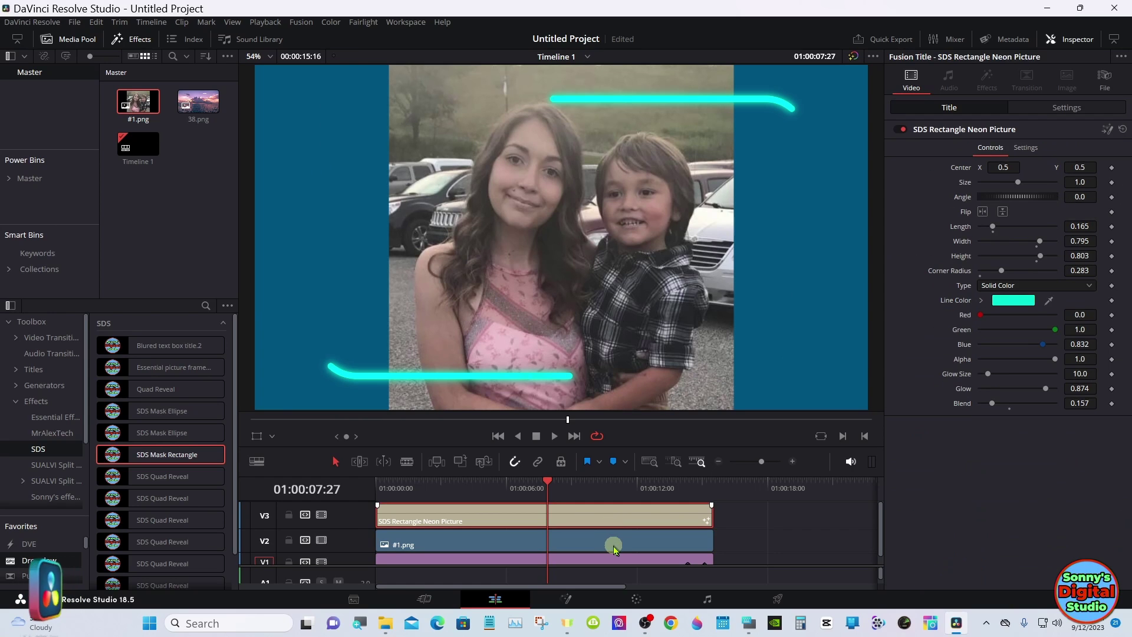
click(613, 548)
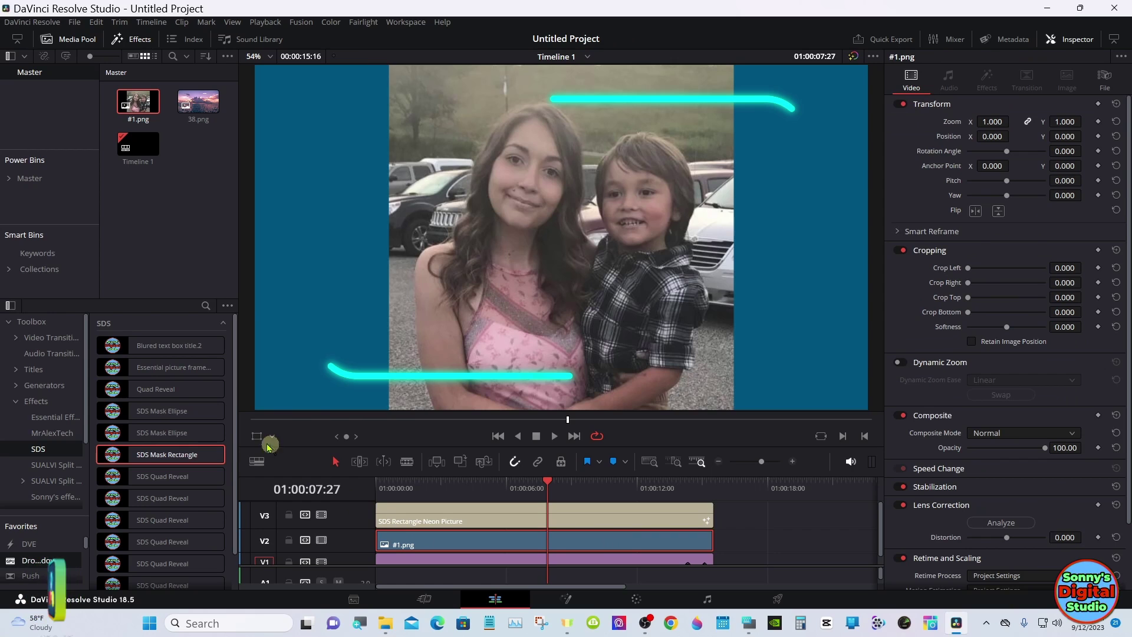
drag(155, 454, 487, 542)
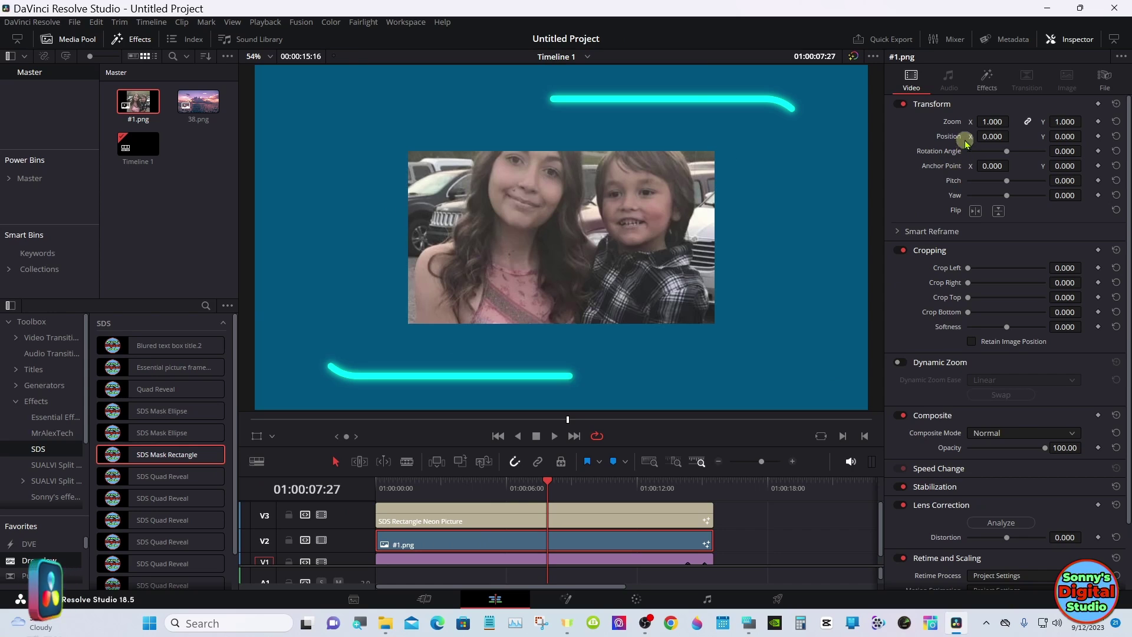
Enlarge the #1.png rectangle mask to width 0.598 and height 0.874, then select the neon title.
click(984, 82)
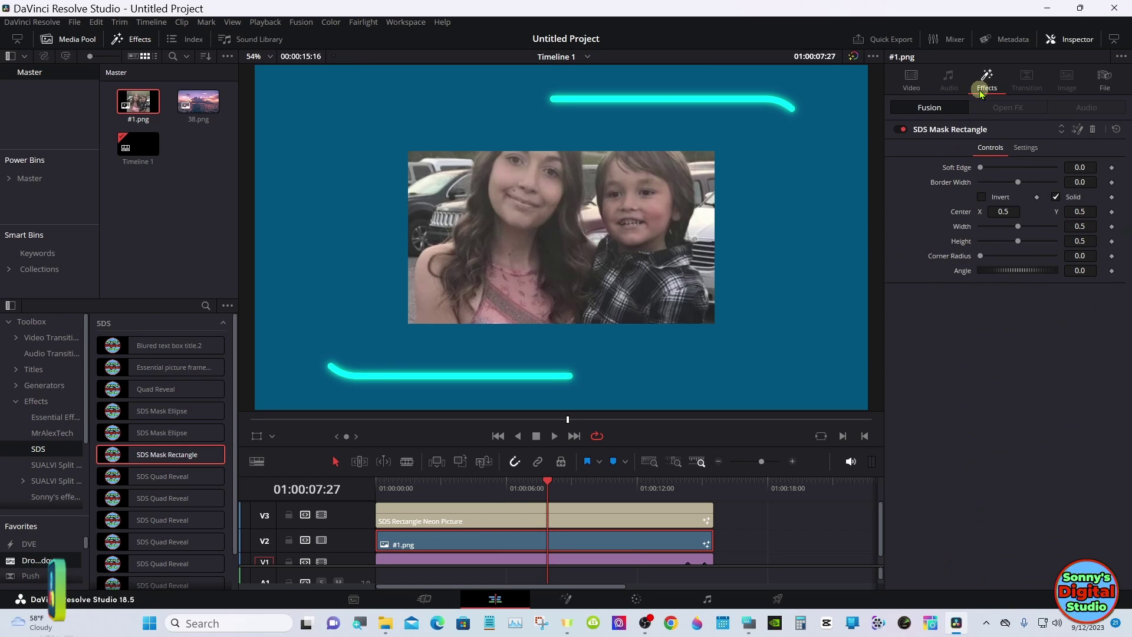
drag(1020, 229, 1044, 239)
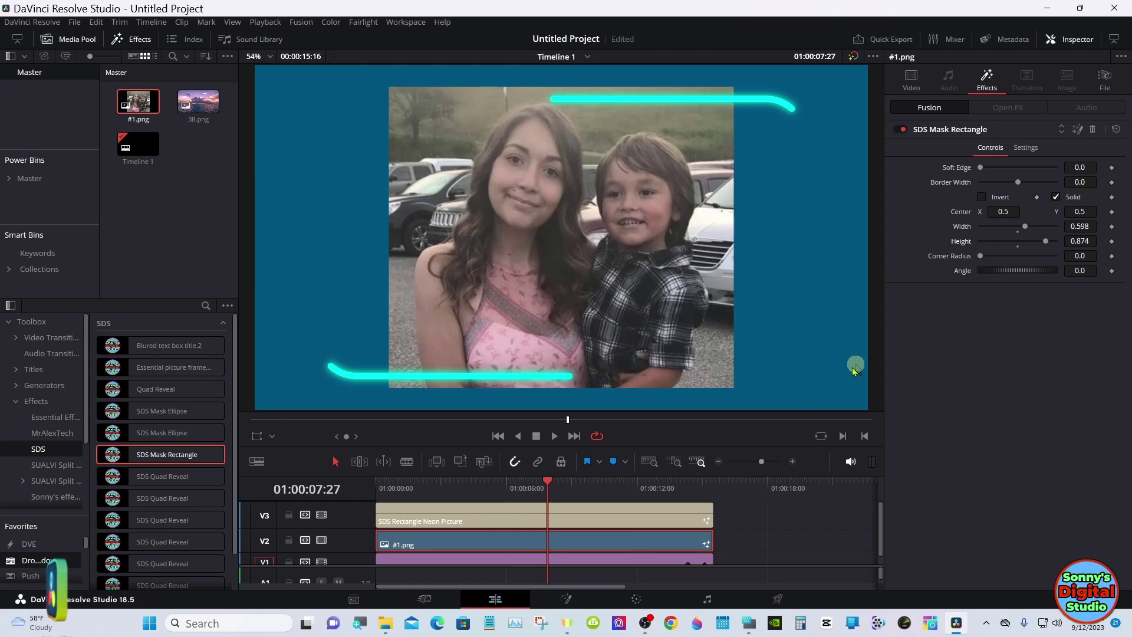
click(580, 510)
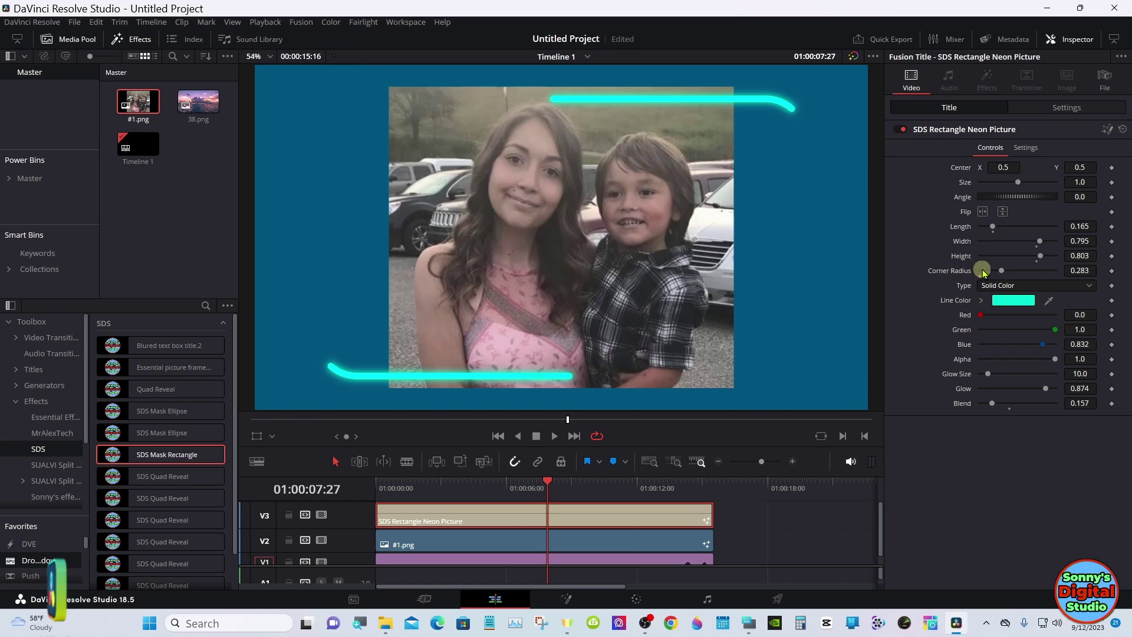
Narrow the neon frame to width 0.614 with square corners (radius 0.0), then move the playhead back.
drag(1039, 242, 1026, 241)
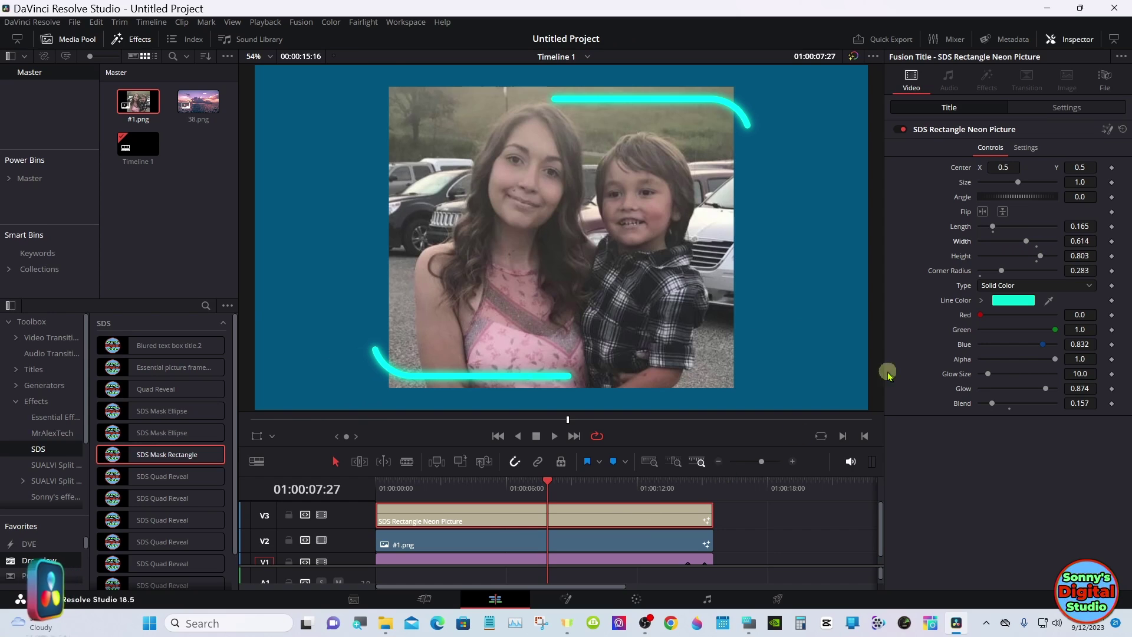
drag(1000, 270, 973, 271)
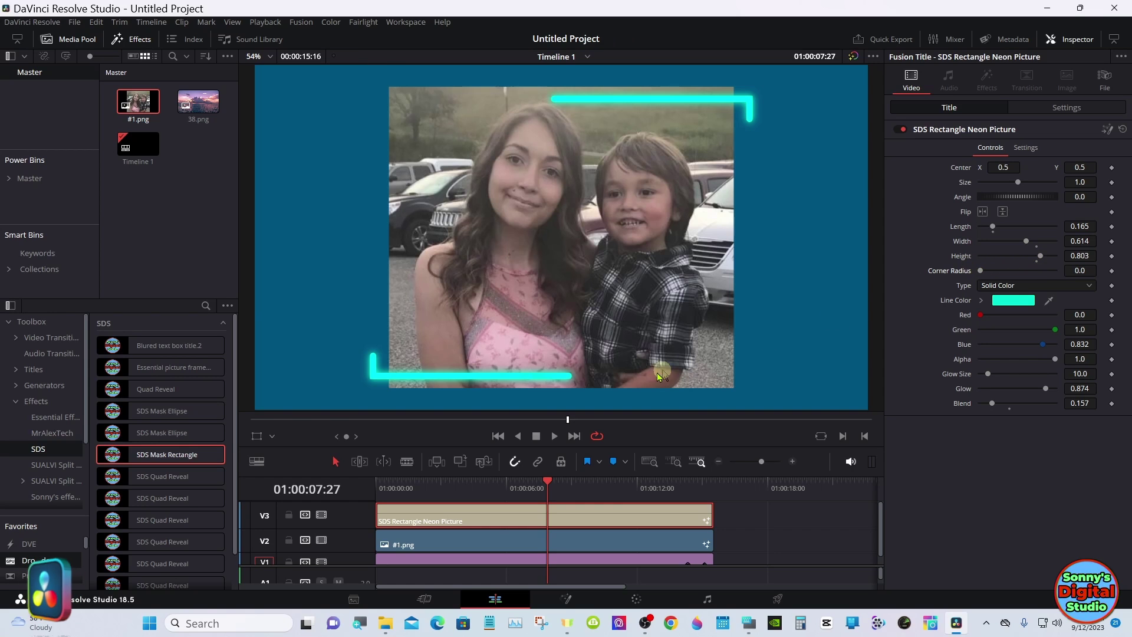
drag(478, 485, 488, 488)
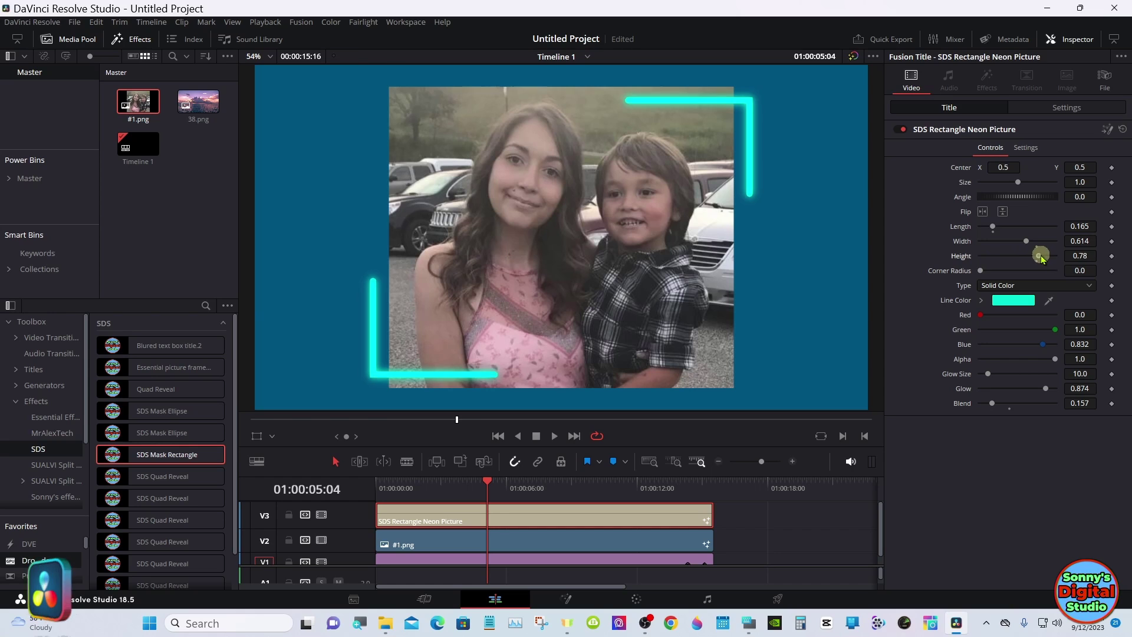
Set the neon frame to height 0.882, width 0.559, bar length 0.339, reapply the #1.png mask, and play back.
drag(1040, 256, 1046, 231)
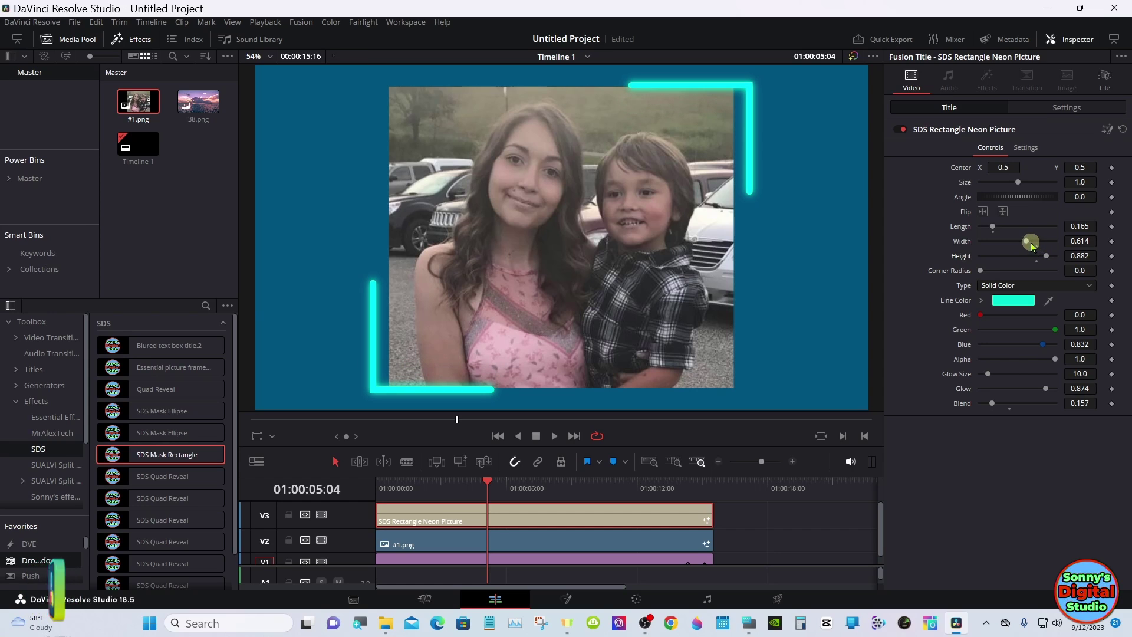
drag(1027, 242, 1021, 237)
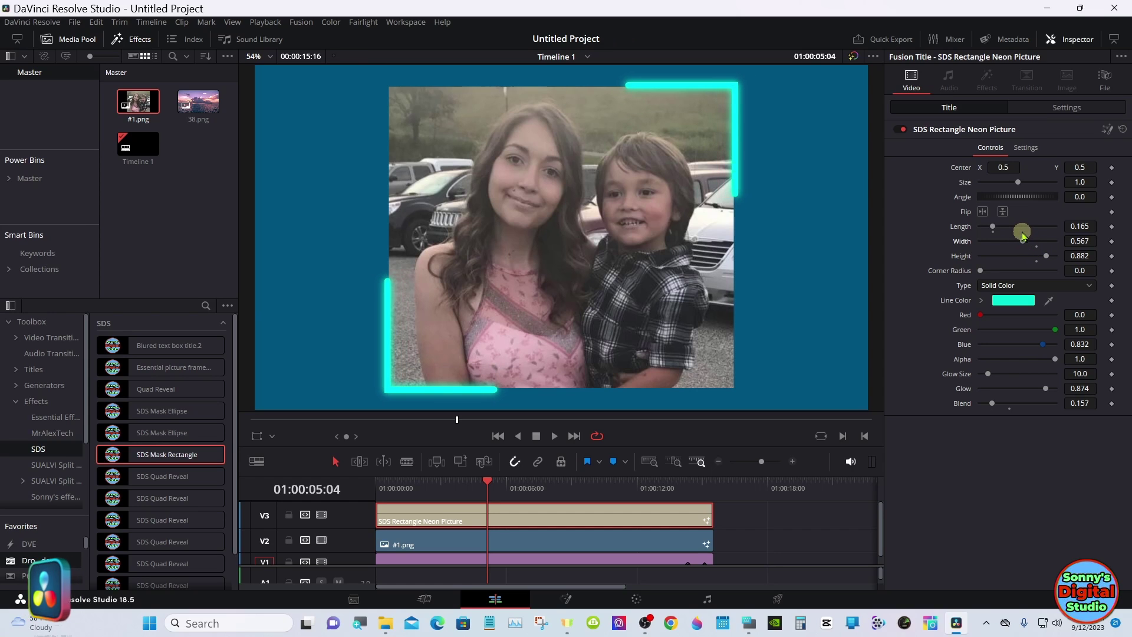
scroll(1023, 233, up, 1)
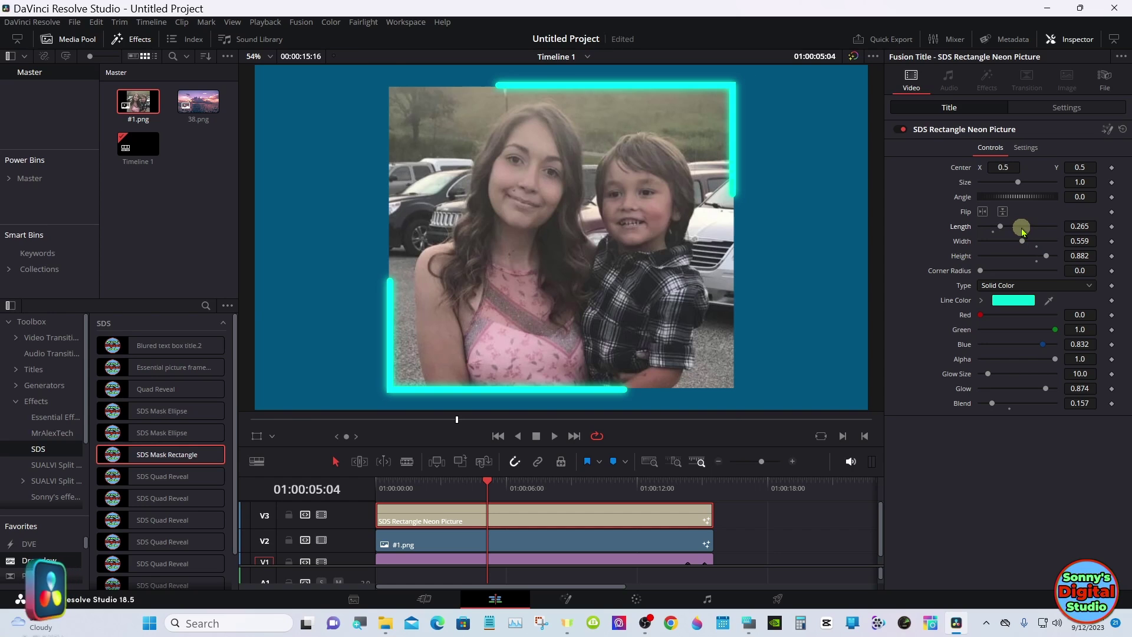
drag(1002, 228, 1007, 223)
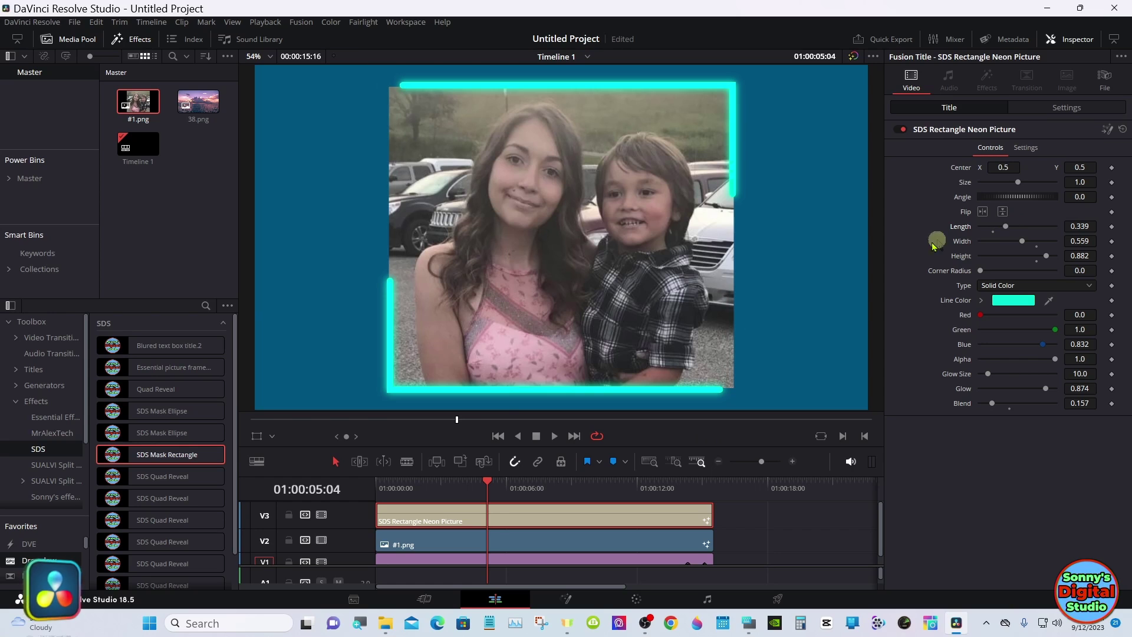
drag(167, 455, 471, 539)
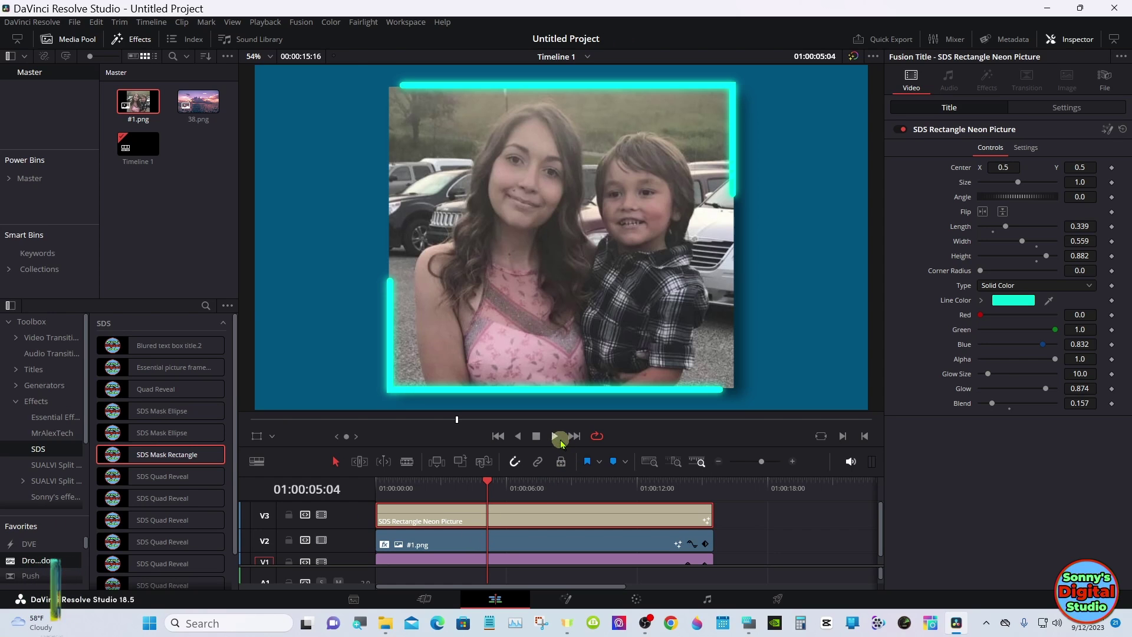
click(555, 436)
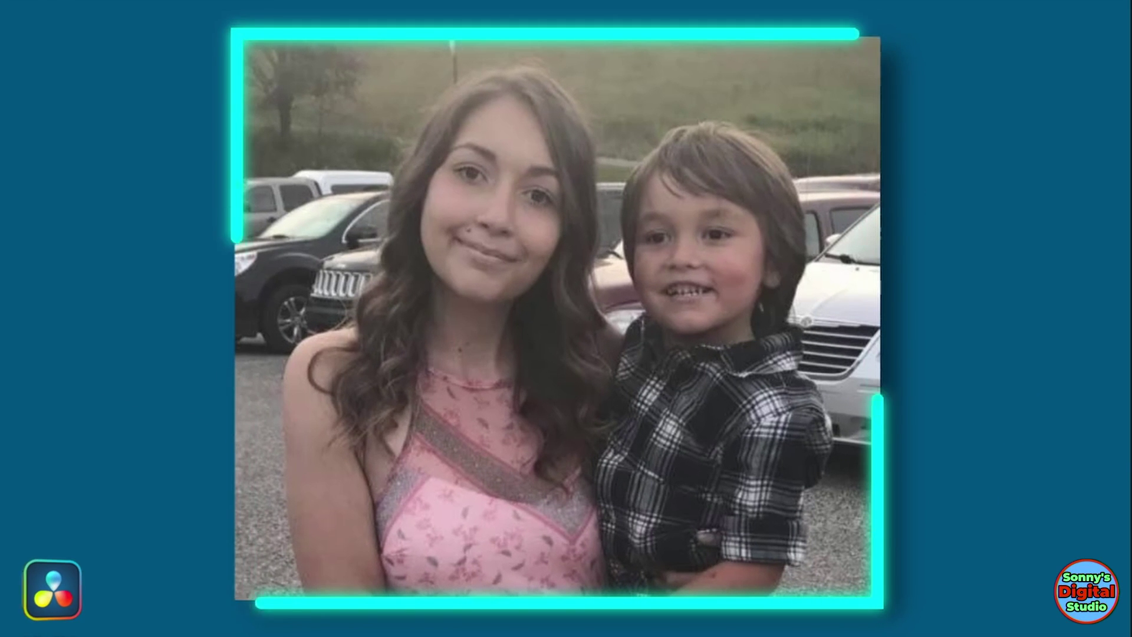